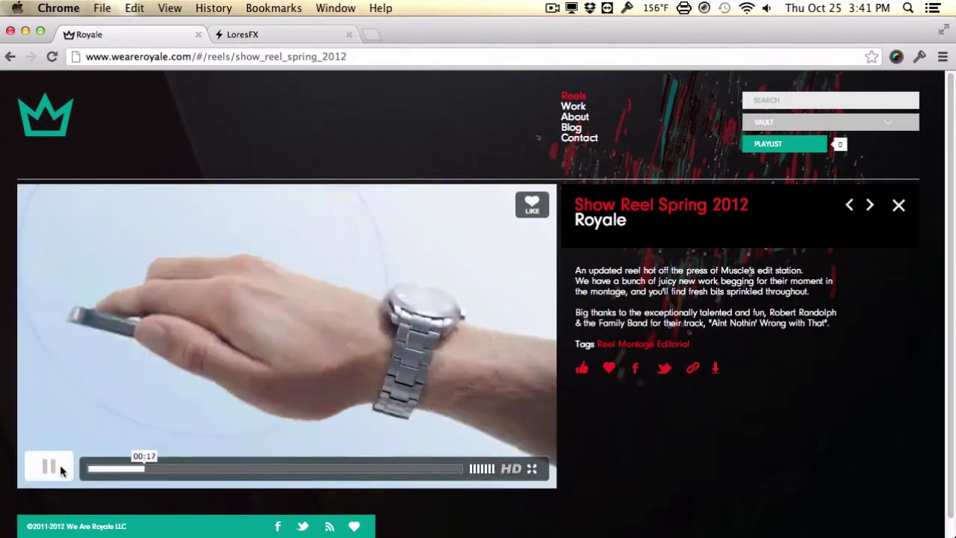
# Pause Royale's Show Reel Spring 2012 at 00:17 and seek it back to the beginning
pyautogui.click(61, 465)
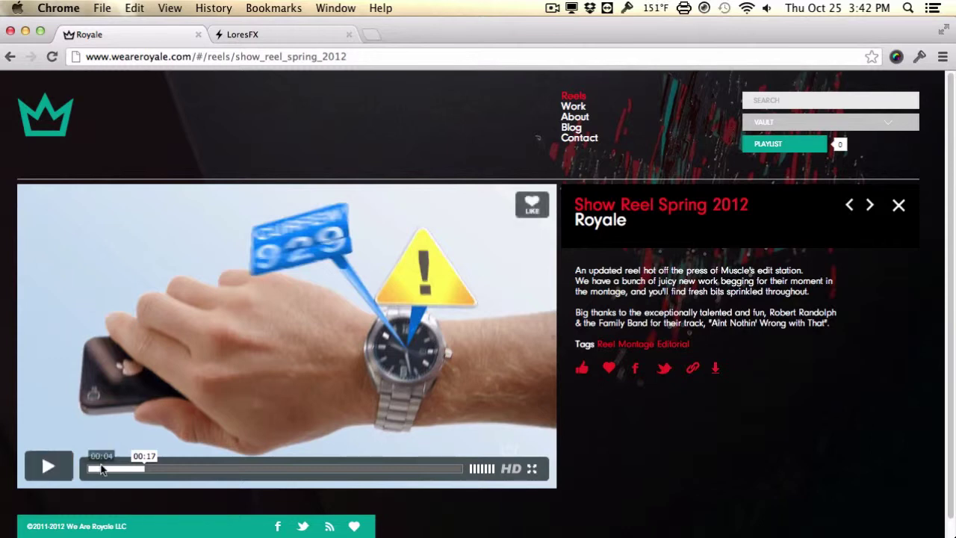
pyautogui.click(86, 469)
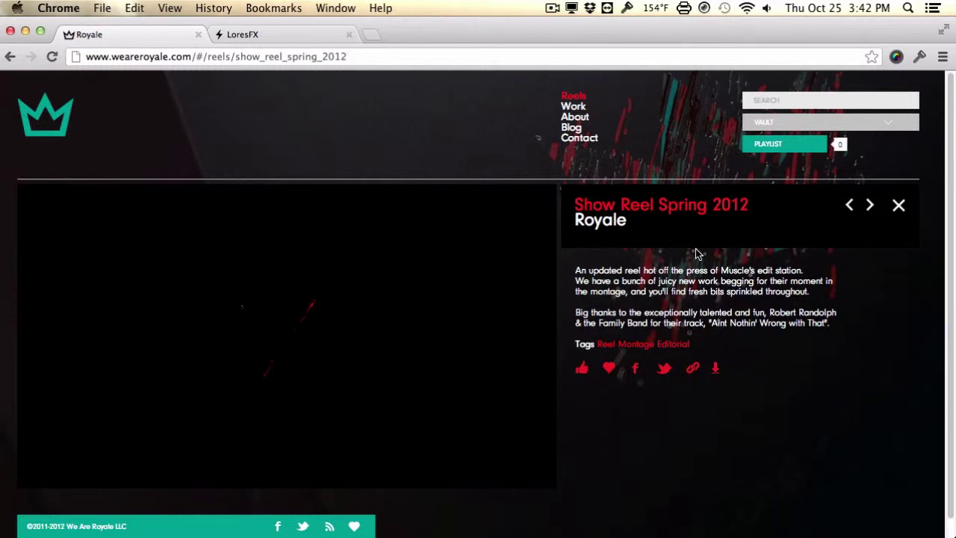
pyautogui.moveTo(166, 356)
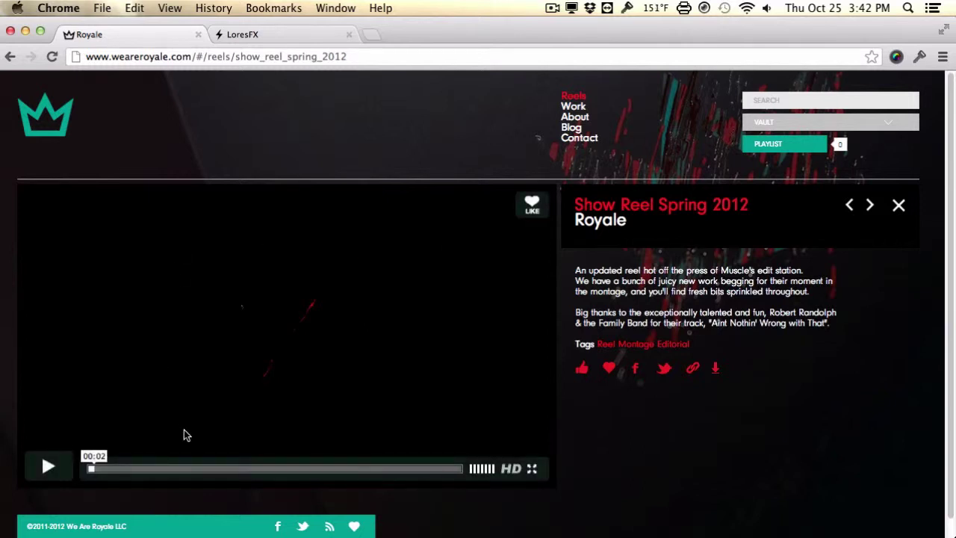
# Play the Royale reel from the start and pause it at 00:07 on the rear car shot
pyautogui.click(49, 467)
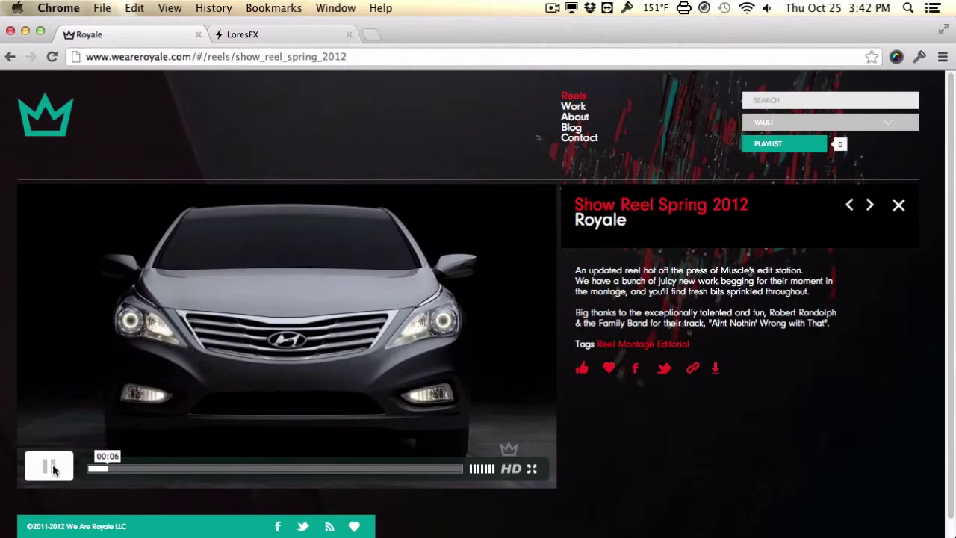
pyautogui.click(52, 467)
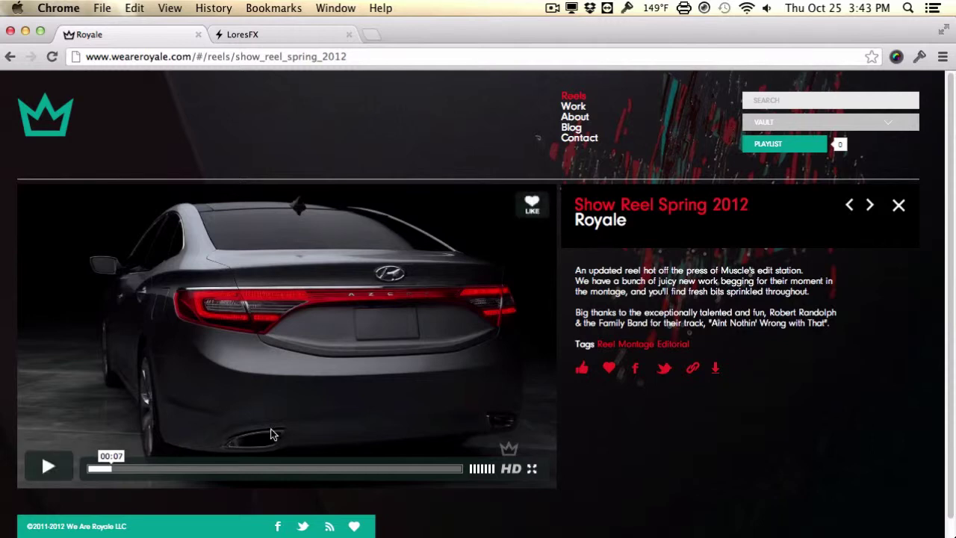
# On the LoresFX tab, play Showreel 09-2010 and pause at 00:24 on the small planet
pyautogui.click(282, 34)
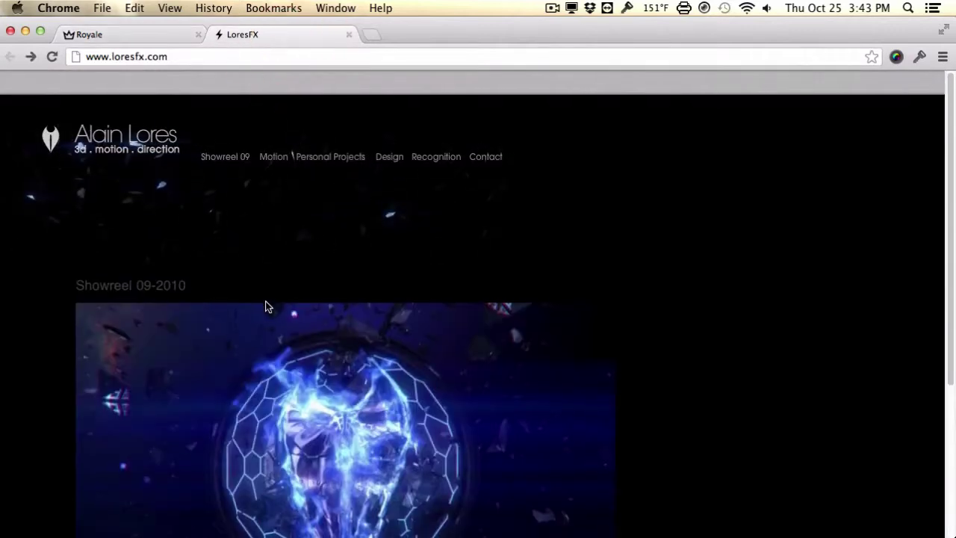
pyautogui.scroll(-1, 265, 305)
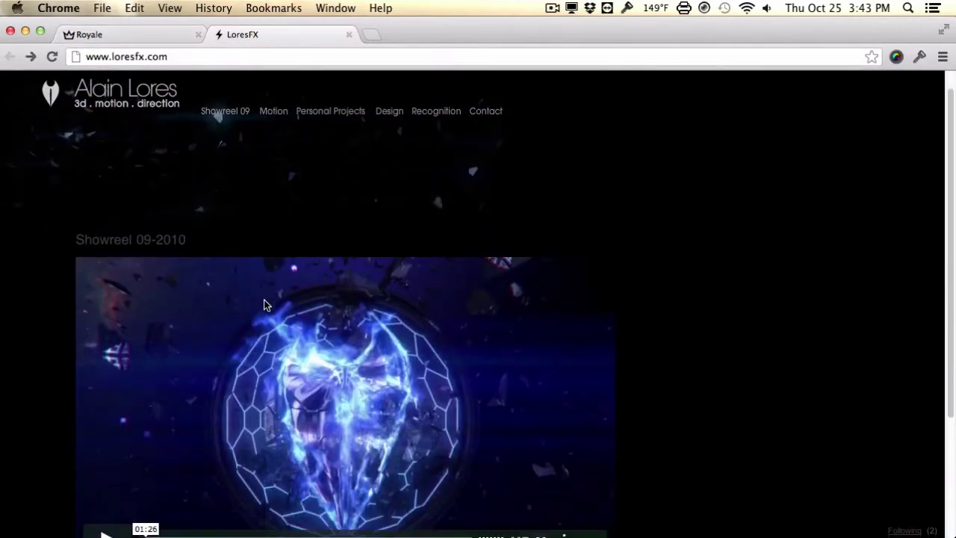
pyautogui.scroll(-4, 265, 305)
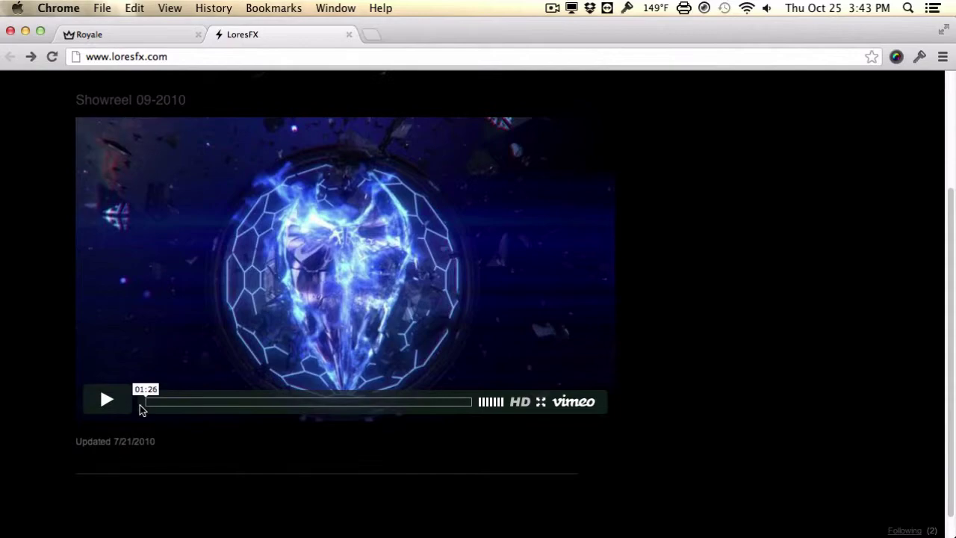
pyautogui.click(107, 400)
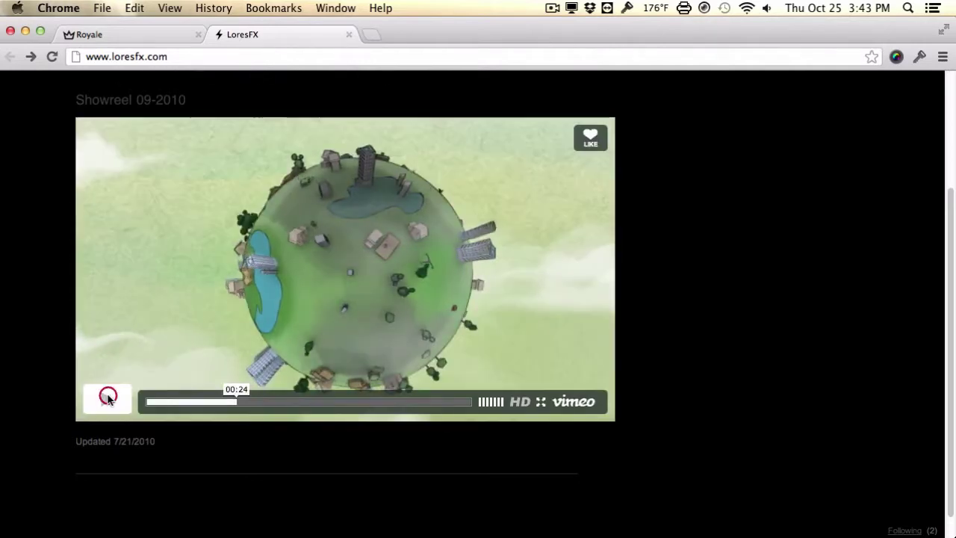
pyautogui.click(107, 398)
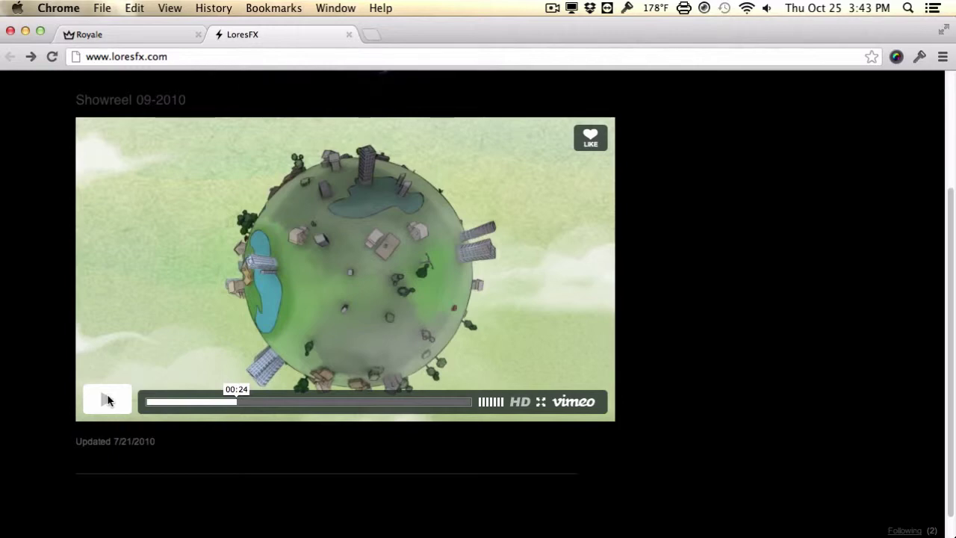
# Replay the LoresFX showreel from the start, pause at 00:13 on the sneakers, and minimize Chrome
pyautogui.click(145, 402)
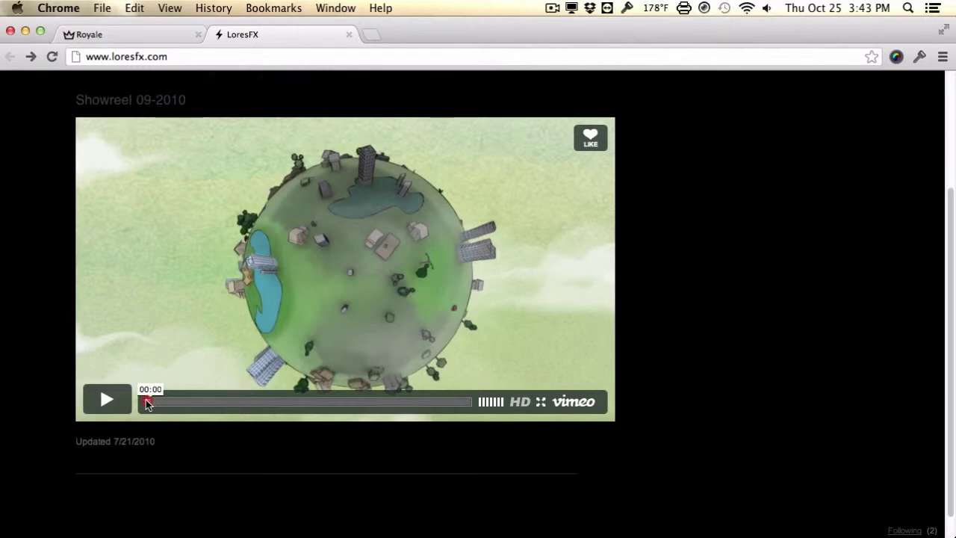
pyautogui.click(111, 401)
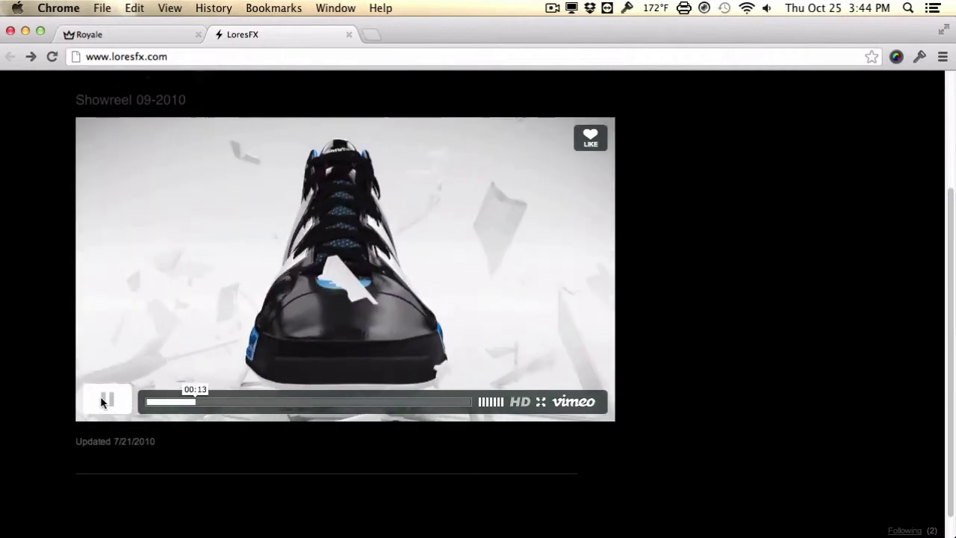
pyautogui.click(103, 402)
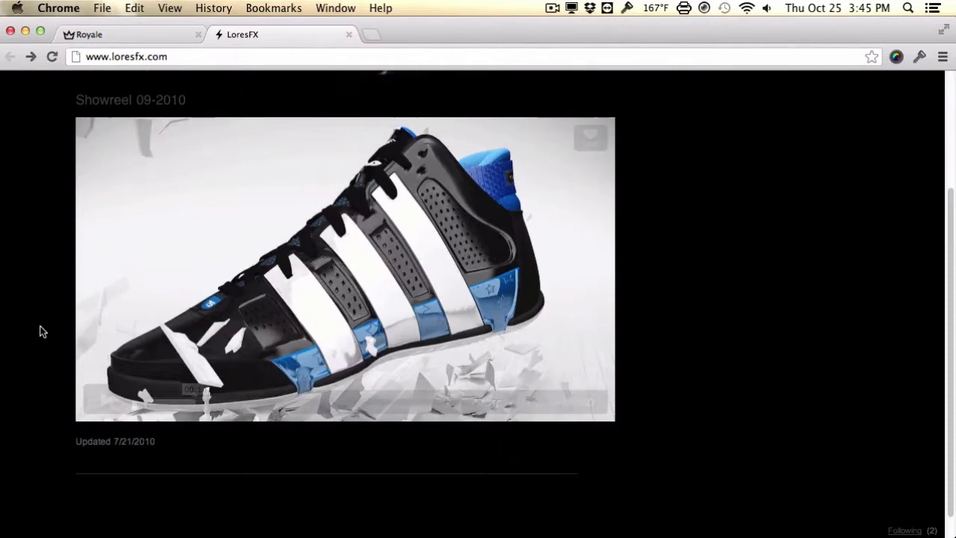
pyautogui.click(26, 31)
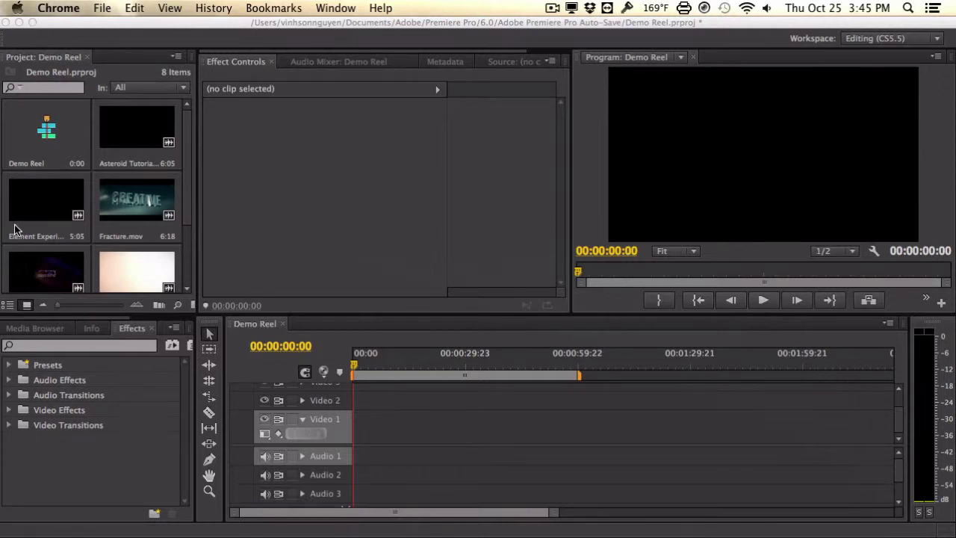
# Widen Premiere's Project panel media list and select the 20:05040 Extreme Sports music clip
pyautogui.click(200, 234)
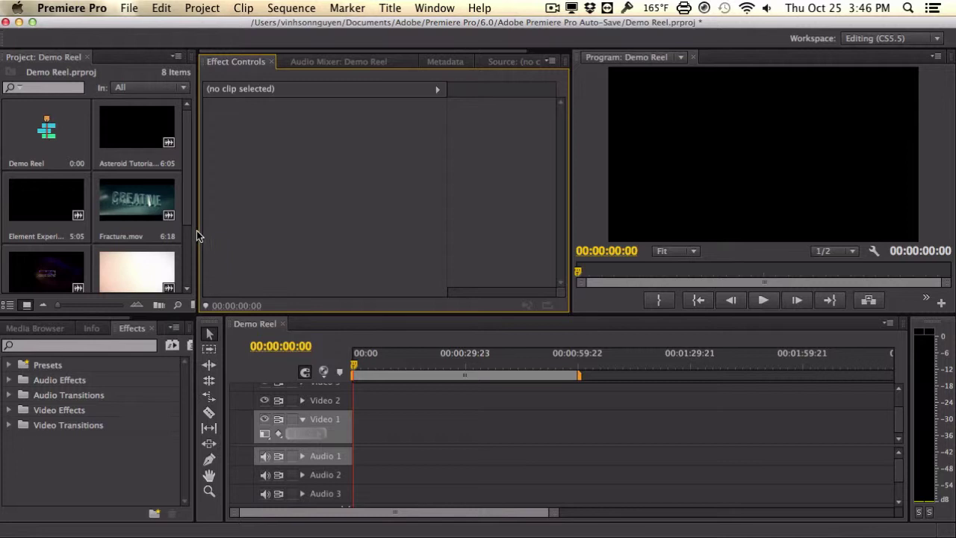
pyautogui.moveTo(196, 230); pyautogui.dragTo(212, 255)
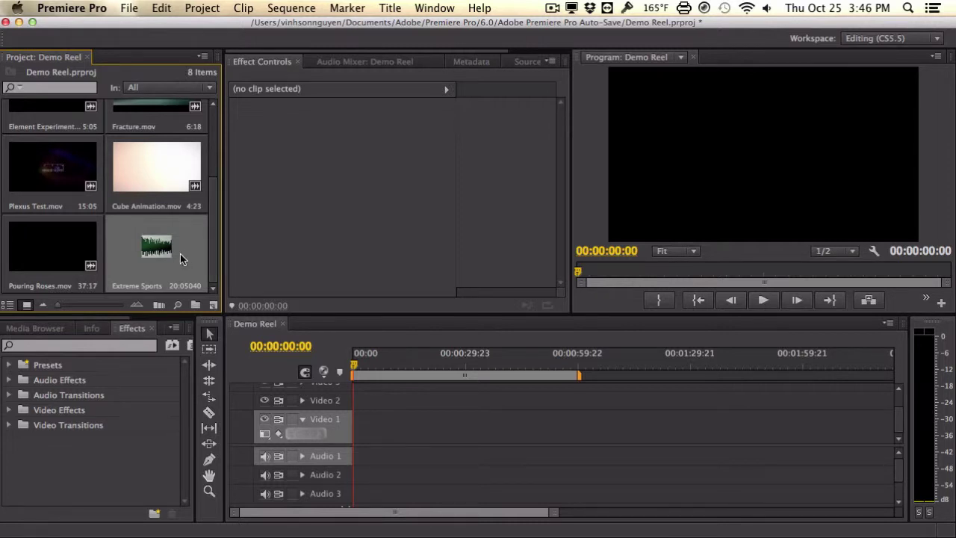
pyautogui.click(151, 254)
pyautogui.click(186, 250)
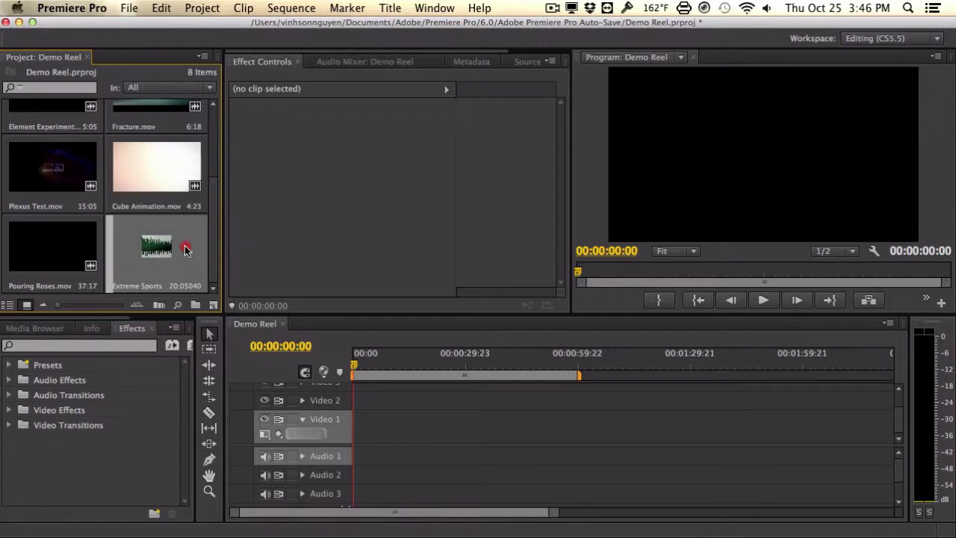
# Place Extreme Sports at 00:00 on Audio 1 and scroll the Project list back up
pyautogui.moveTo(186, 250); pyautogui.dragTo(353, 458)
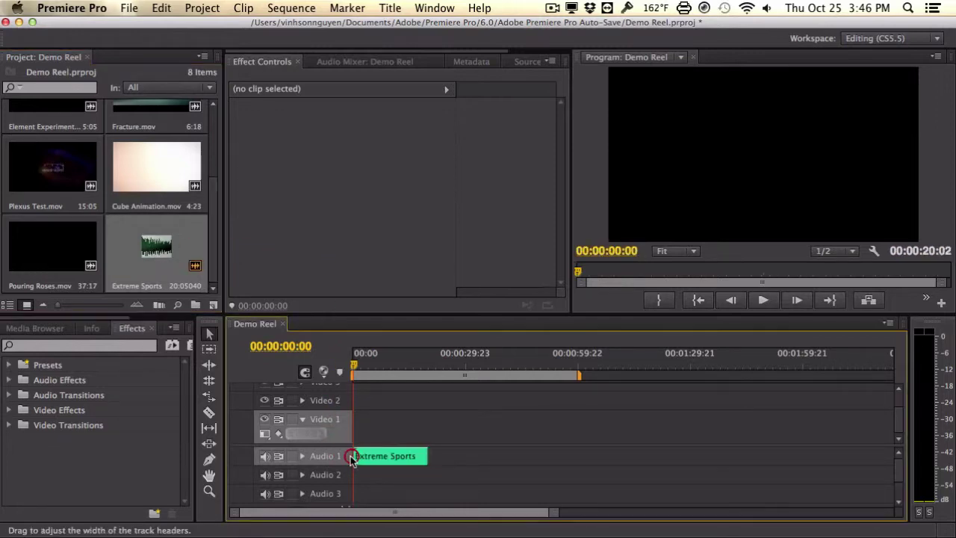
pyautogui.click(214, 269)
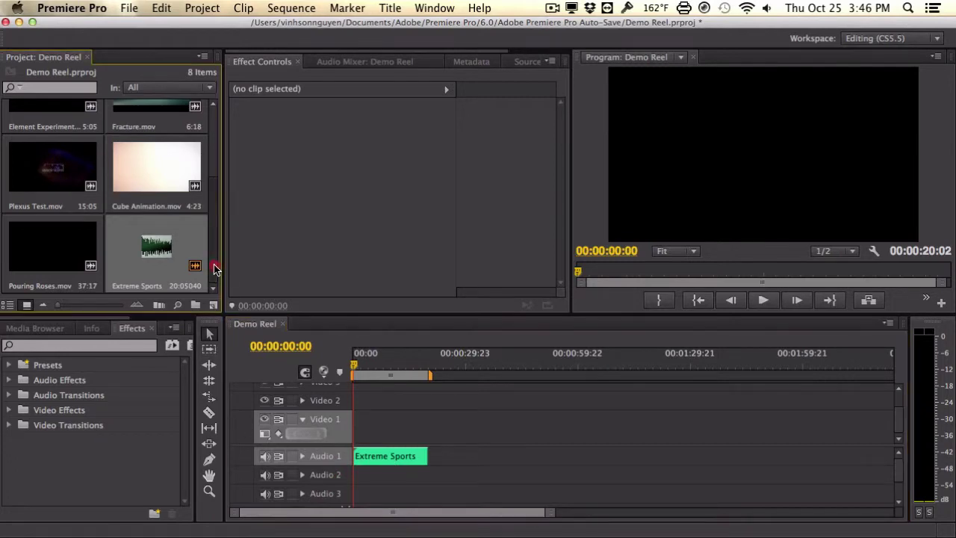
pyautogui.moveTo(215, 269); pyautogui.dragTo(215, 182)
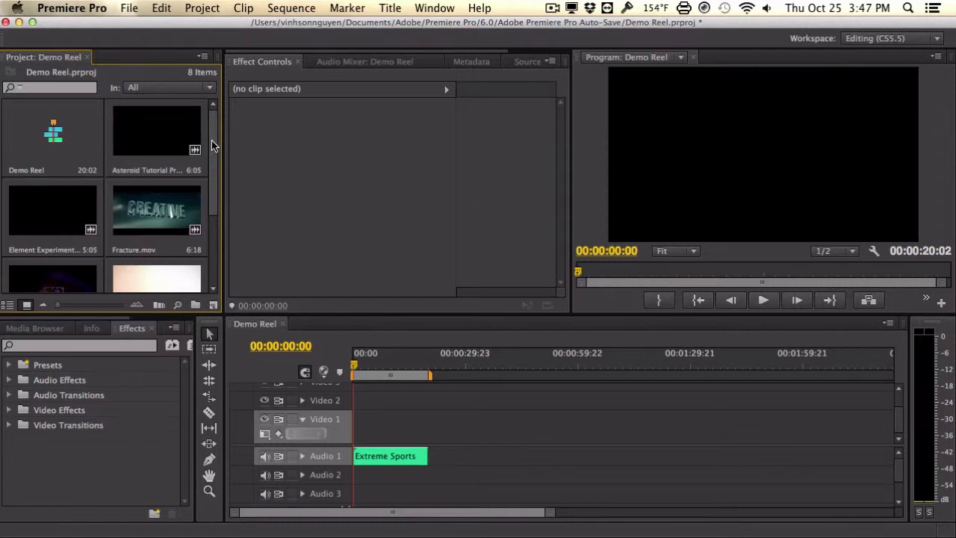
# Add the Asteroid Tutorial clip to Video 1, with Extreme Sports moved down to Audio 2
pyautogui.moveTo(212, 148)
pyautogui.mouseDown()
pyautogui.moveTo(213, 213)
pyautogui.moveTo(213, 141)
pyautogui.mouseUp()
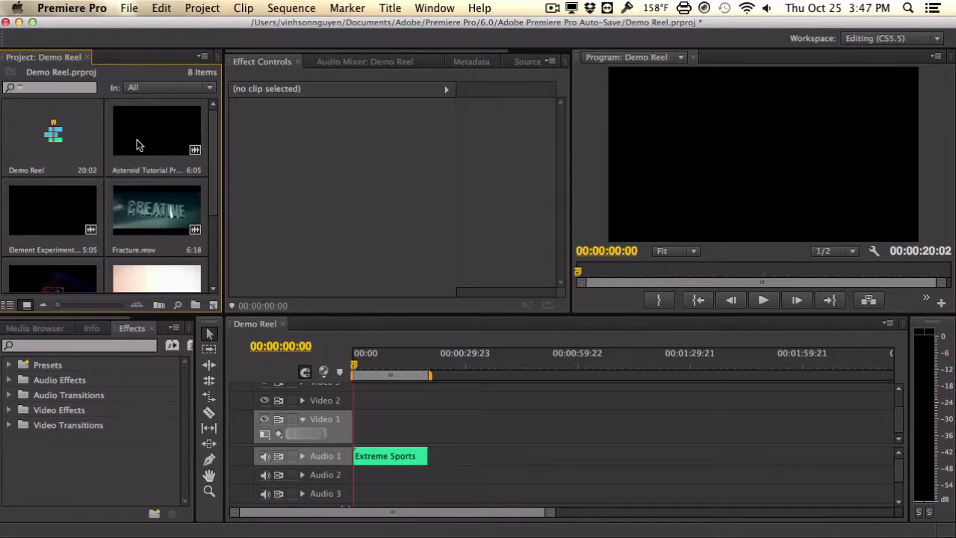
pyautogui.moveTo(214, 194); pyautogui.dragTo(213, 172)
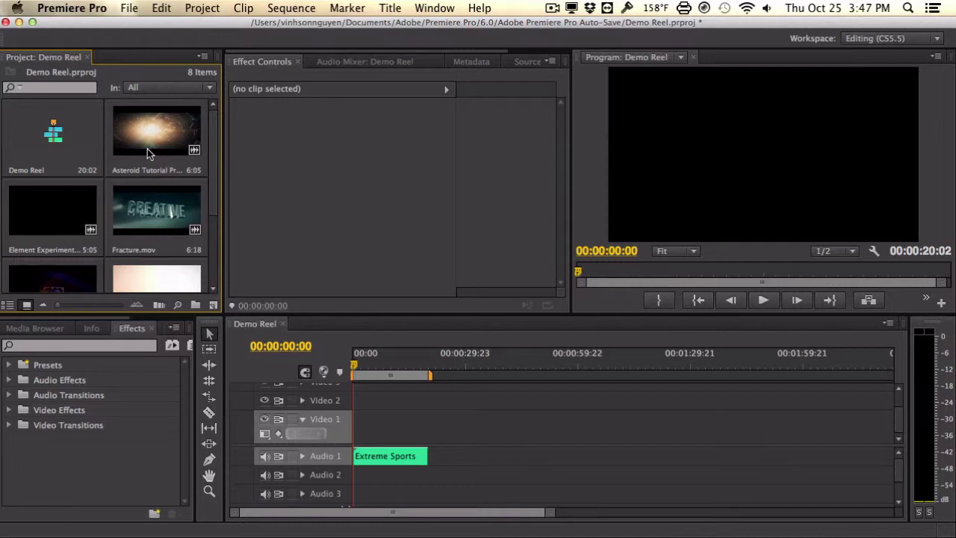
pyautogui.moveTo(212, 150); pyautogui.dragTo(213, 124)
pyautogui.moveTo(151, 134); pyautogui.dragTo(443, 421)
pyautogui.moveTo(381, 456); pyautogui.dragTo(380, 474)
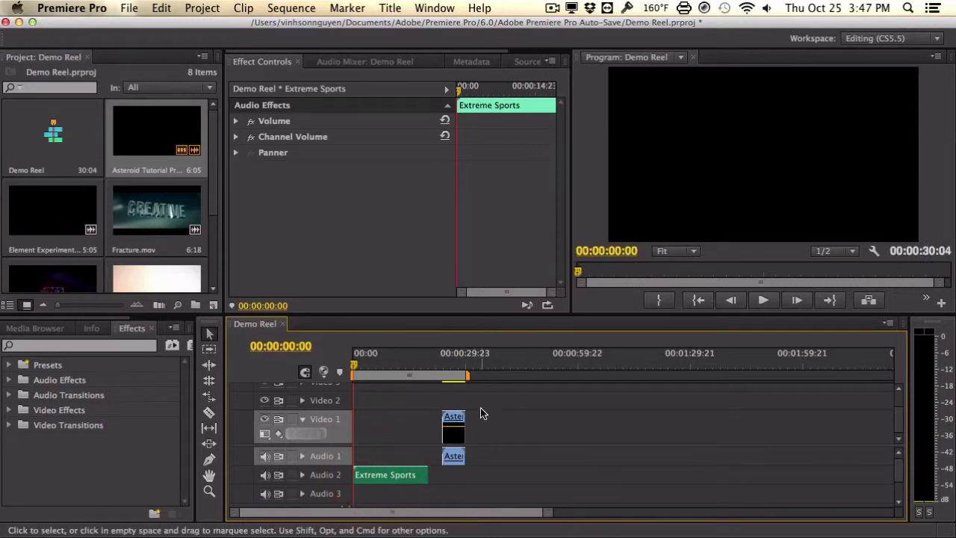
# Unlink the Asteroid clip, delete its audio from Audio 1, and move its video to 00:00
pyautogui.click(449, 432)
pyautogui.rightClick(449, 432)
pyautogui.rightClick(454, 423)
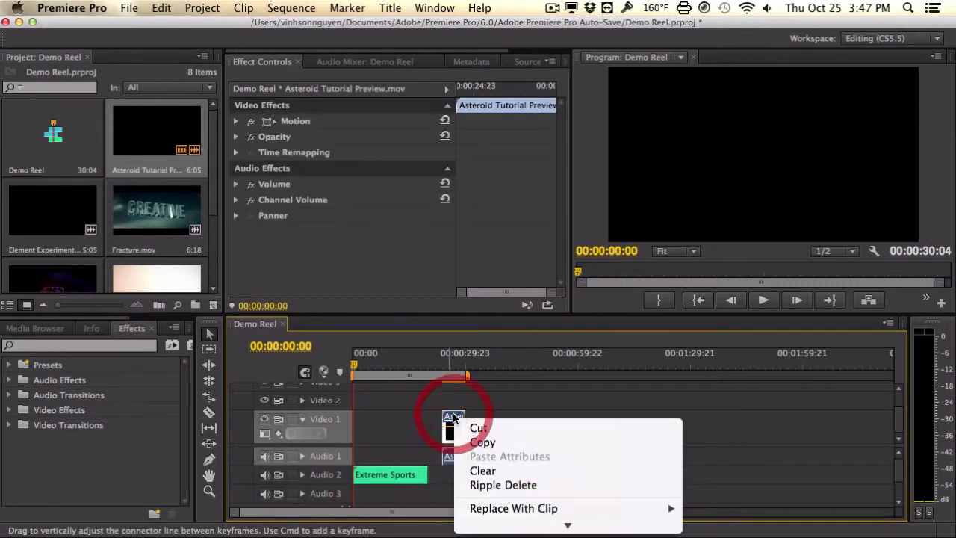
pyautogui.scroll(-10, 472, 441)
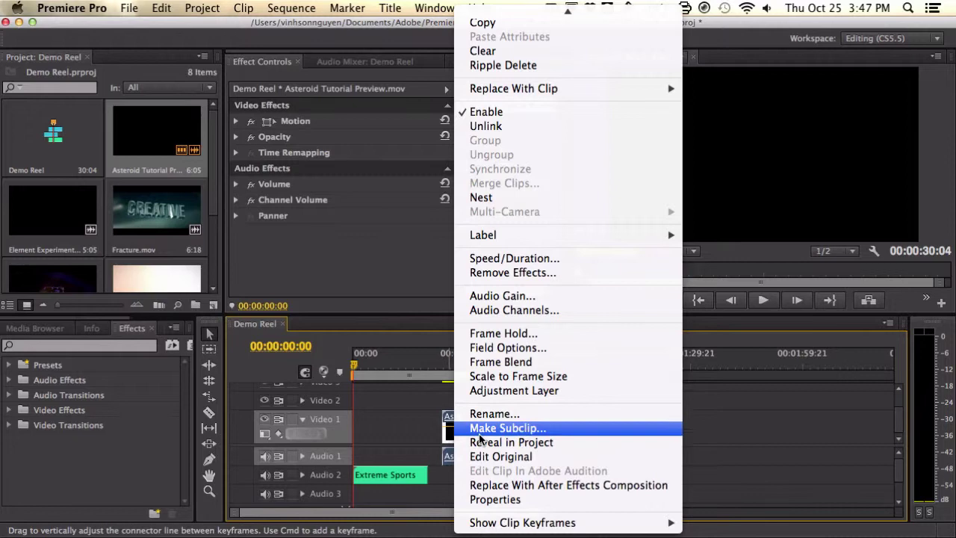
pyautogui.click(485, 125)
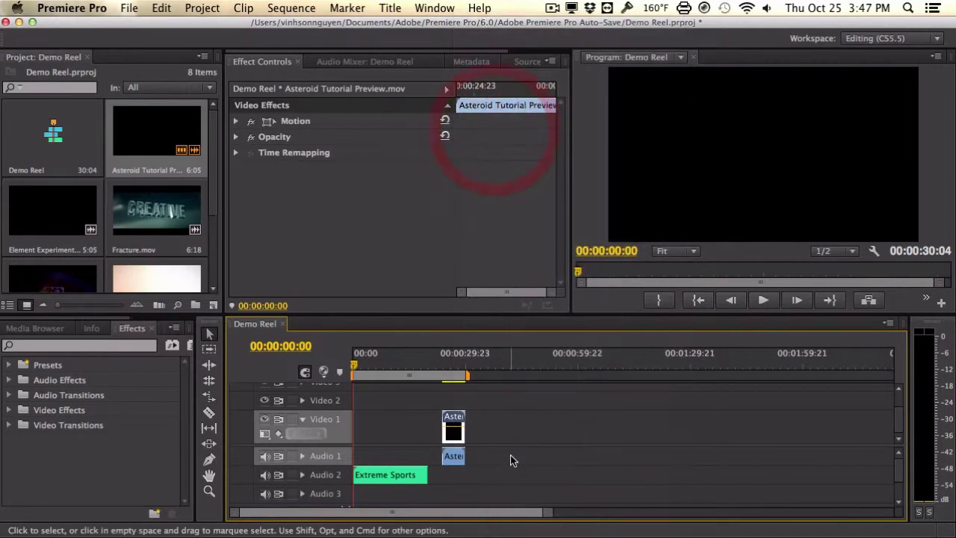
pyautogui.click(439, 459)
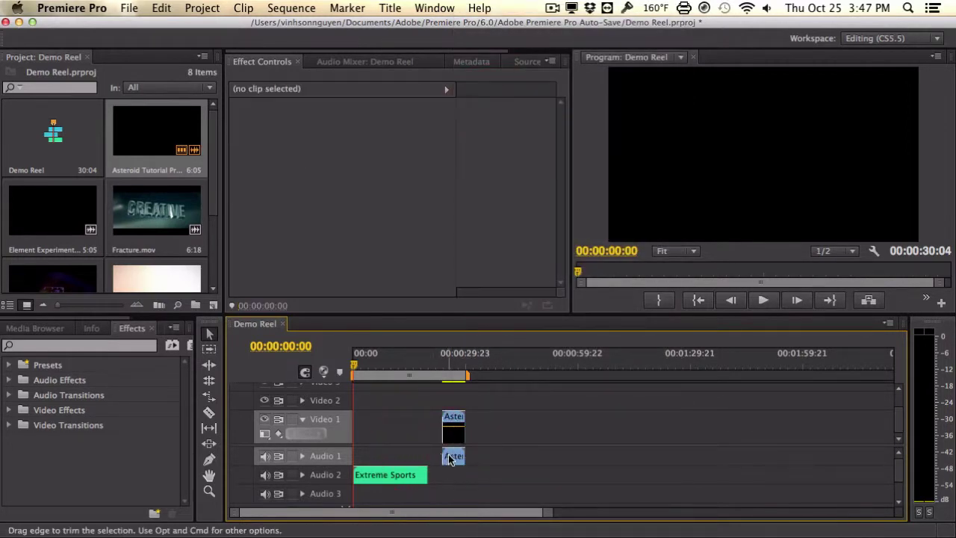
pyautogui.click(452, 457)
pyautogui.press('Delete')
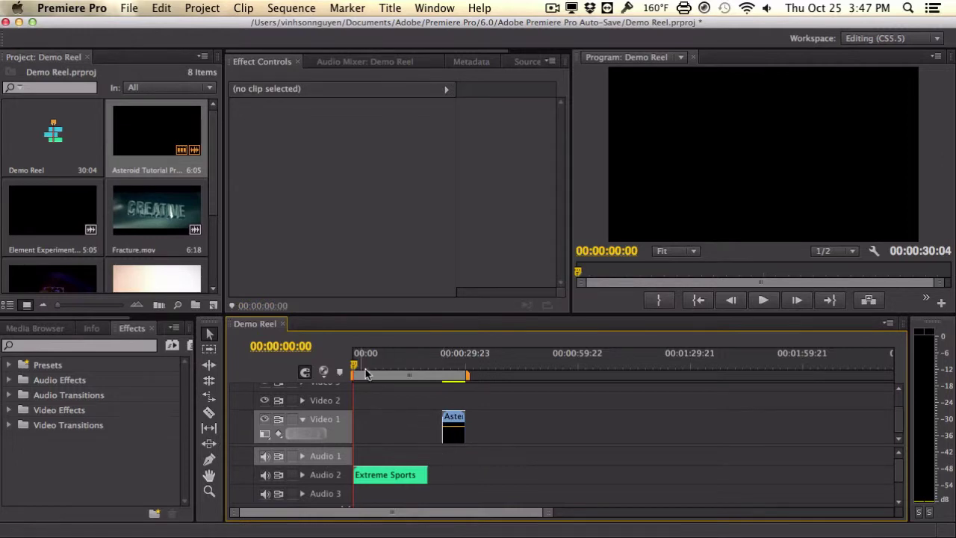
pyautogui.moveTo(446, 417); pyautogui.dragTo(361, 420)
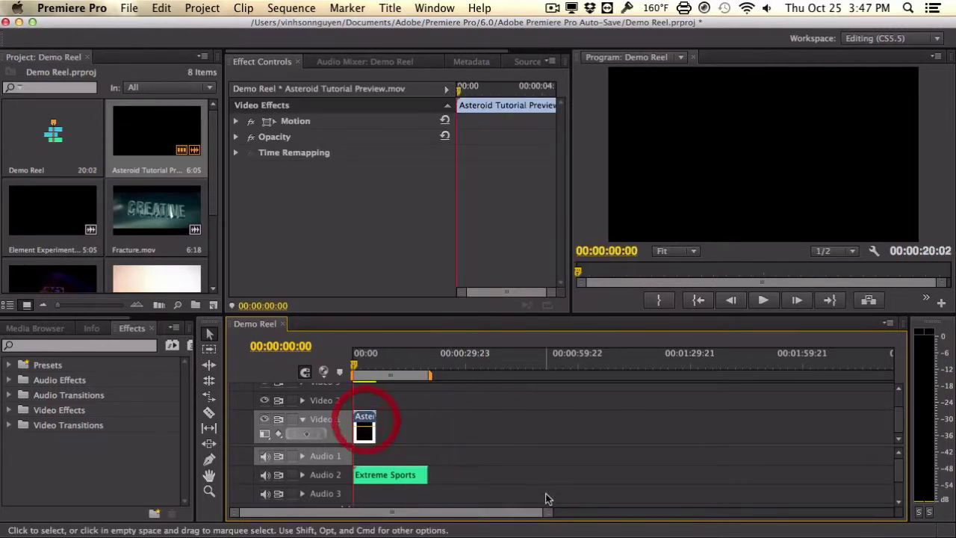
# Zoom into the timeline and trim the Asteroid clip's start and end
pyautogui.moveTo(548, 513); pyautogui.dragTo(470, 512)
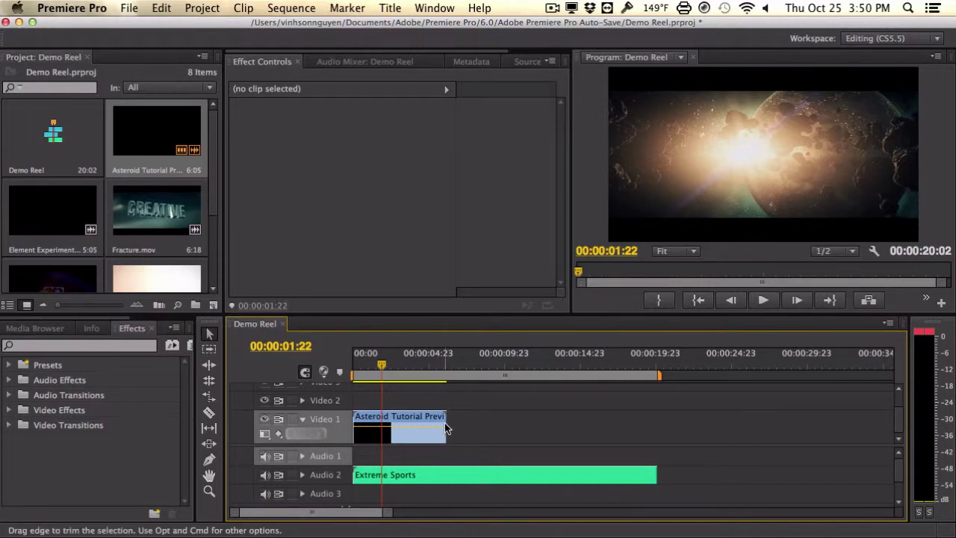
pyautogui.moveTo(444, 422); pyautogui.dragTo(445, 423)
pyautogui.moveTo(356, 421); pyautogui.dragTo(376, 418)
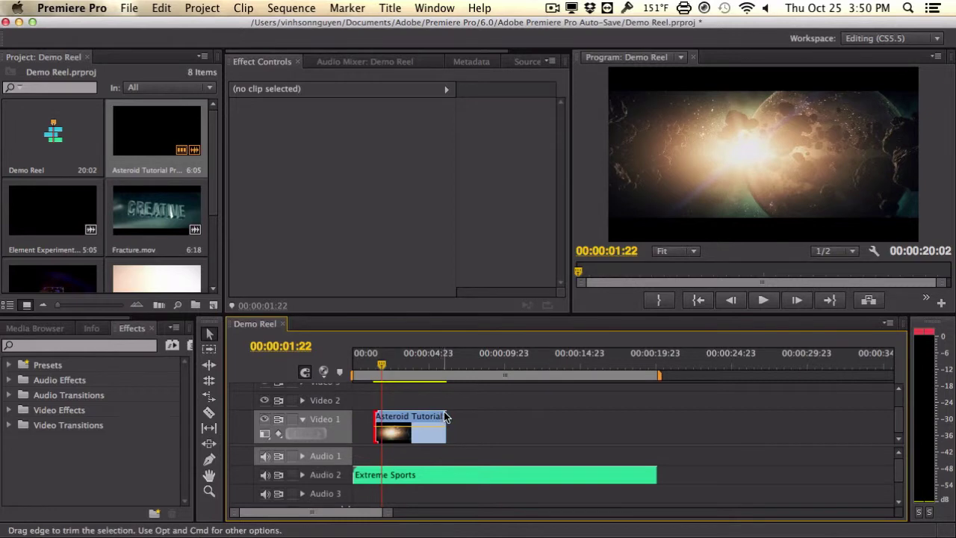
pyautogui.moveTo(444, 421); pyautogui.dragTo(406, 420)
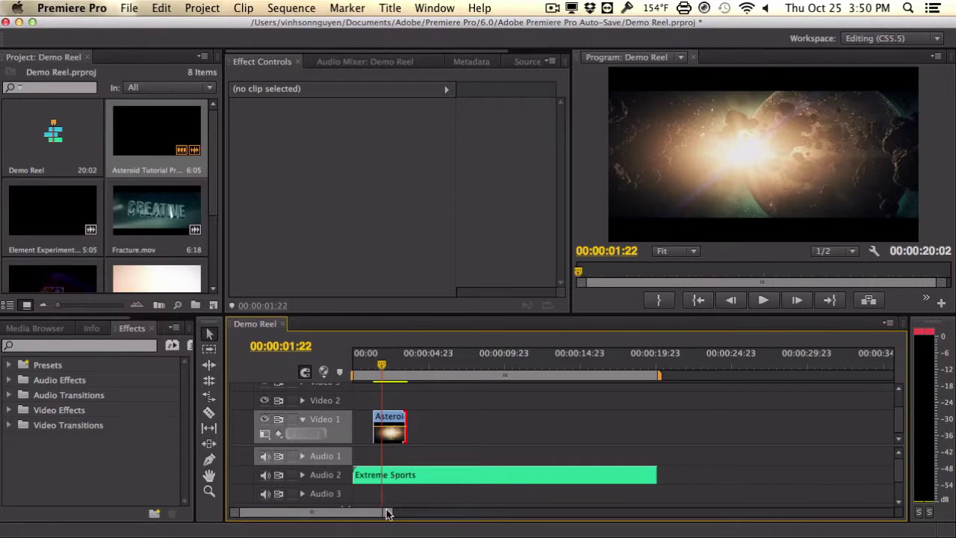
# Expand Audio 2, slide the Asteroid clip 10 frames earlier, and preview it with the music
pyautogui.moveTo(386, 513); pyautogui.dragTo(336, 512)
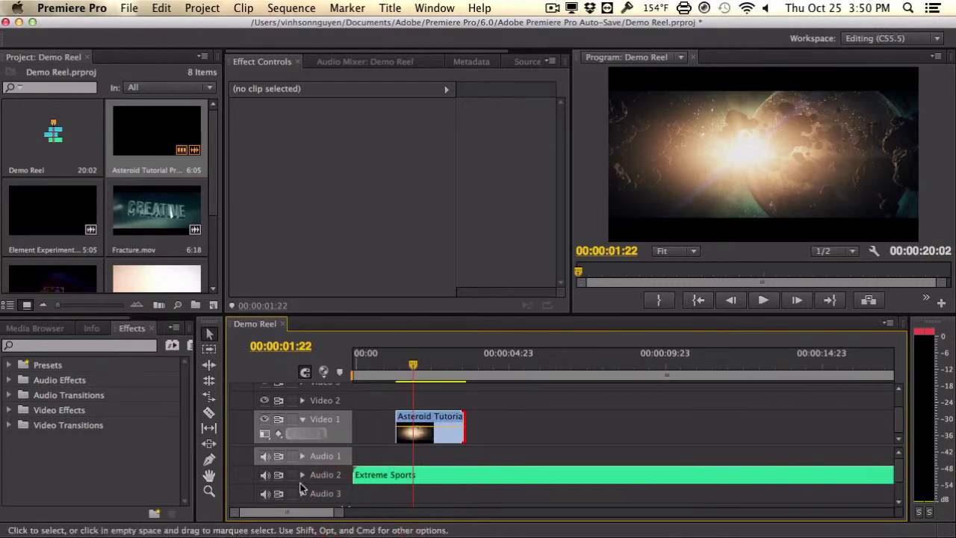
pyautogui.click(302, 476)
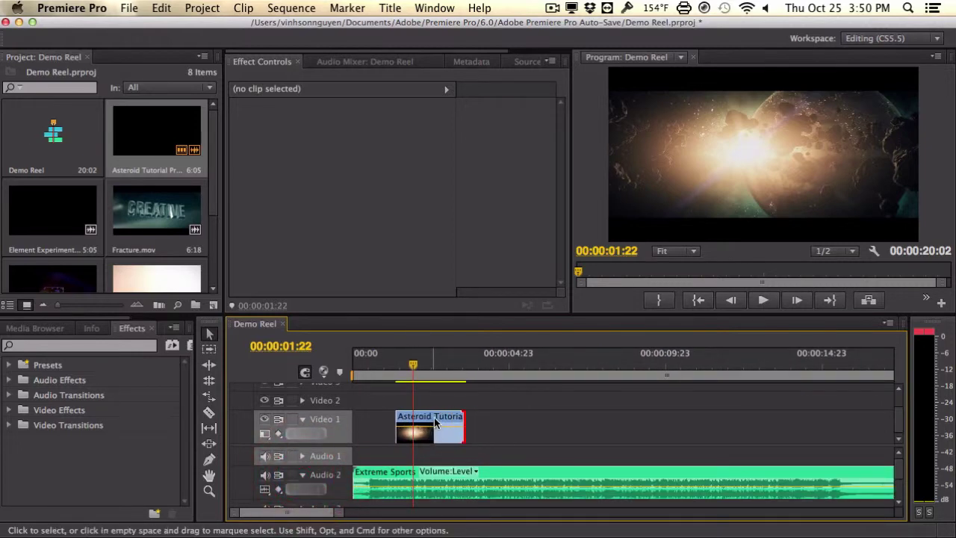
pyautogui.moveTo(437, 422); pyautogui.dragTo(407, 418)
pyautogui.moveTo(409, 367); pyautogui.dragTo(365, 368)
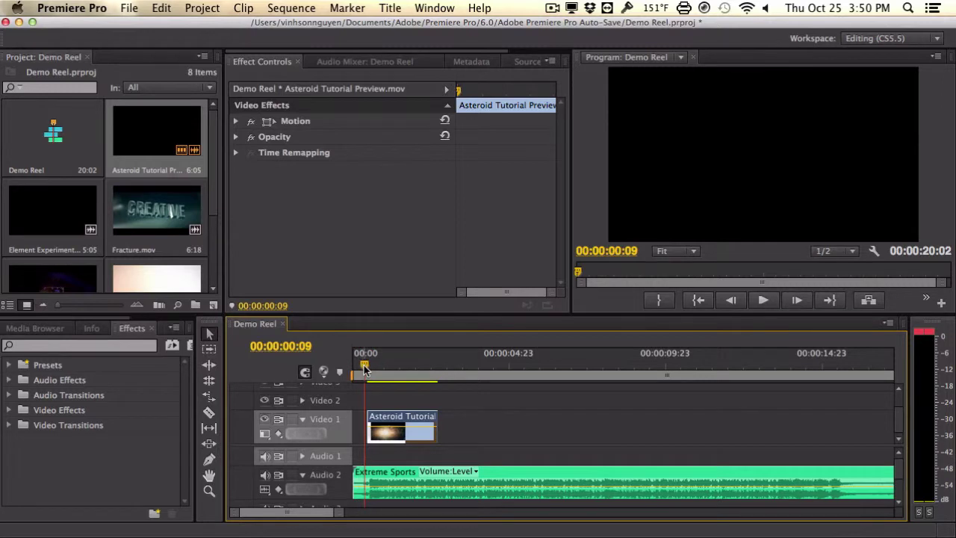
pyautogui.press('space')
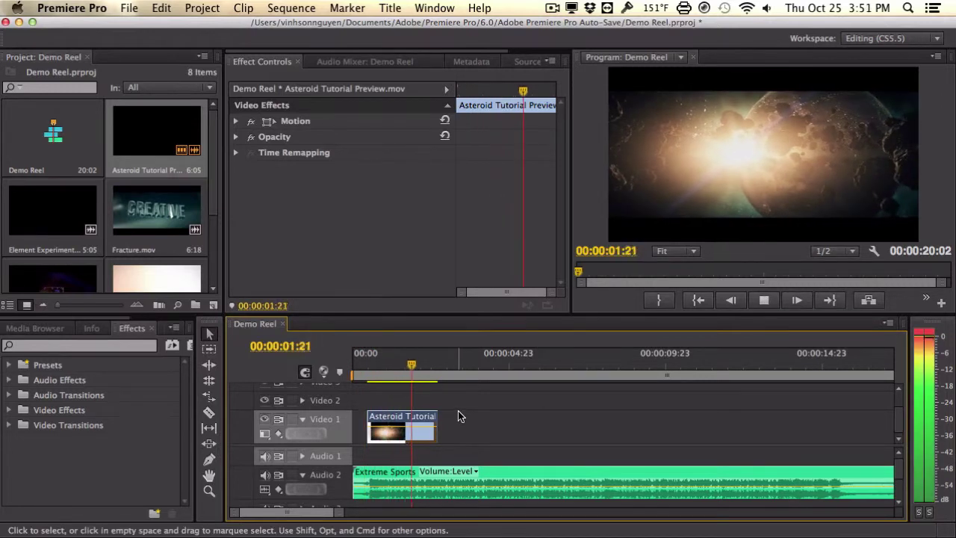
# Trim the Asteroid clip's end and add Fracture.mov after it, deleting its unlinked audio
pyautogui.moveTo(438, 426); pyautogui.dragTo(423, 427)
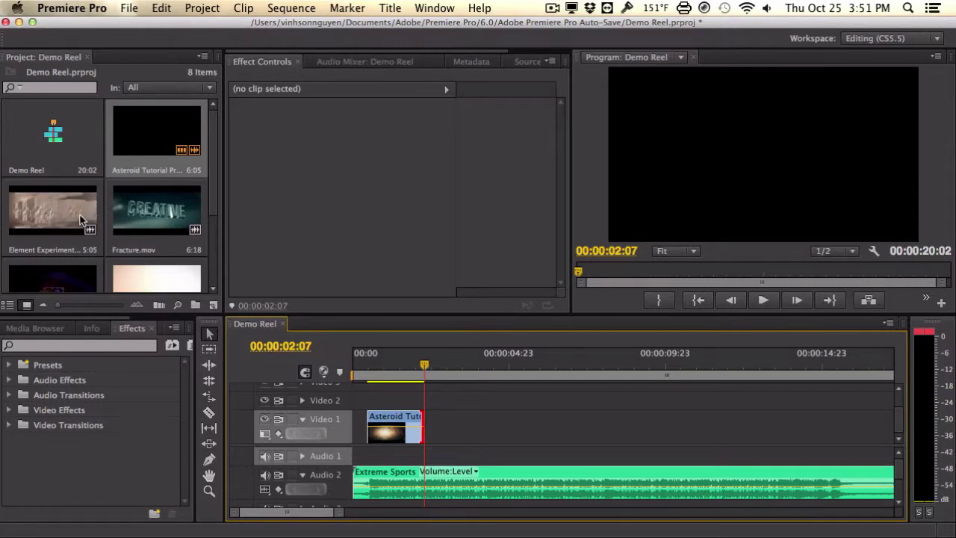
pyautogui.moveTo(138, 209); pyautogui.dragTo(430, 427)
pyautogui.rightClick(430, 423)
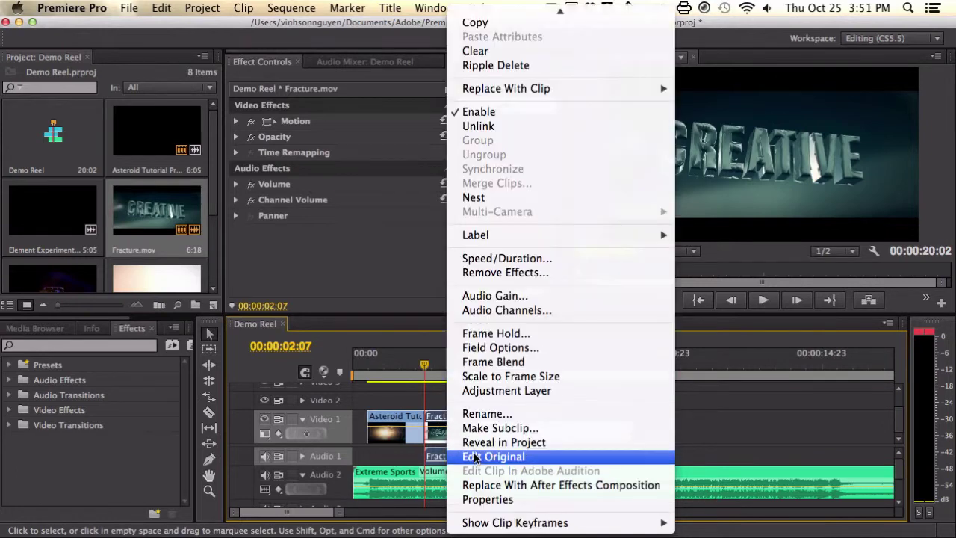
pyautogui.click(489, 125)
pyautogui.click(525, 452)
pyautogui.press('Delete')
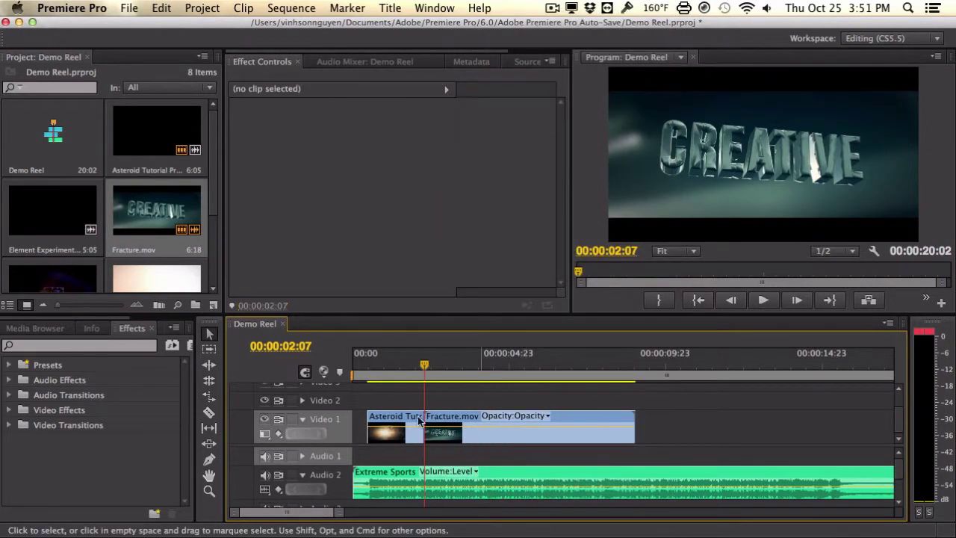
# Preview from 00:00:01:23 and trim the start of Fracture.mov
pyautogui.click(413, 364)
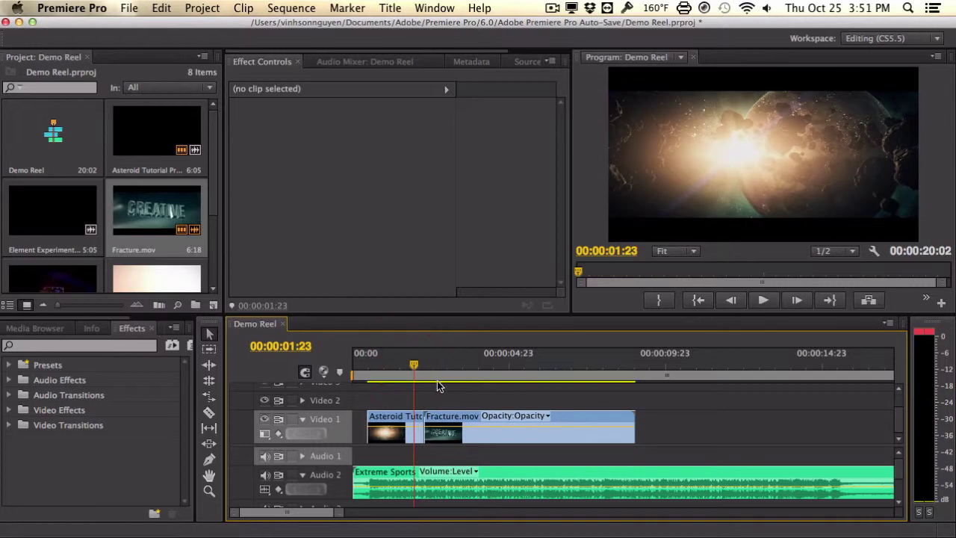
pyautogui.press('space')
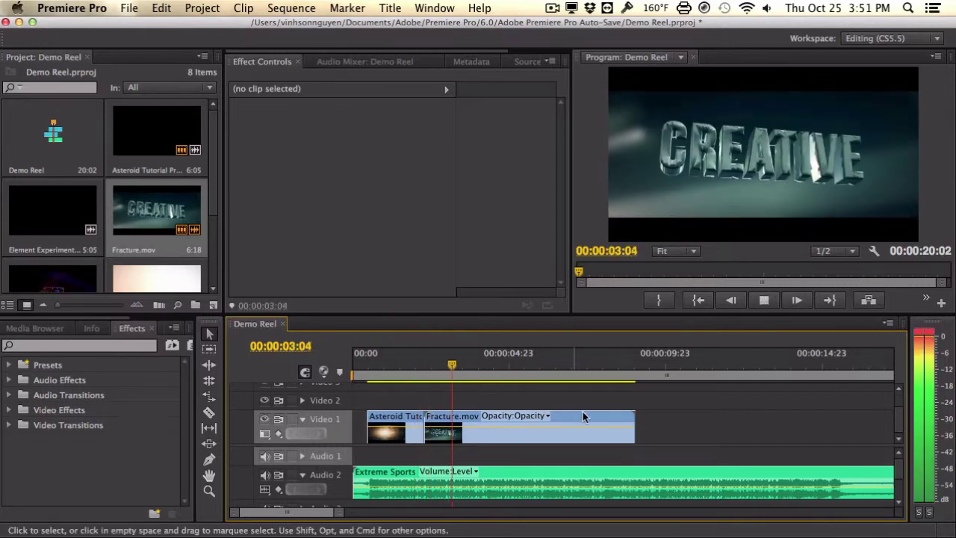
pyautogui.press('space')
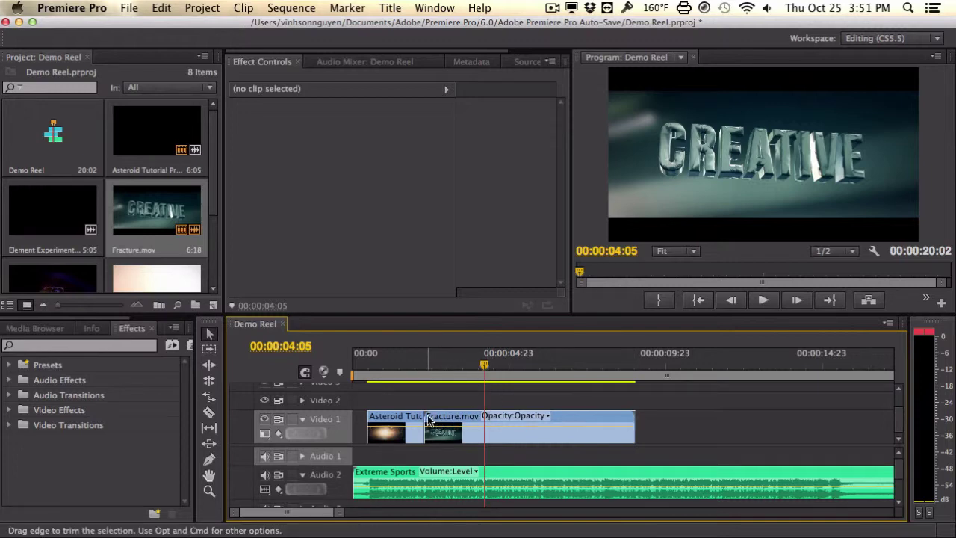
pyautogui.moveTo(428, 421)
pyautogui.mouseDown()
pyautogui.moveTo(549, 420)
pyautogui.moveTo(443, 422)
pyautogui.mouseUp()
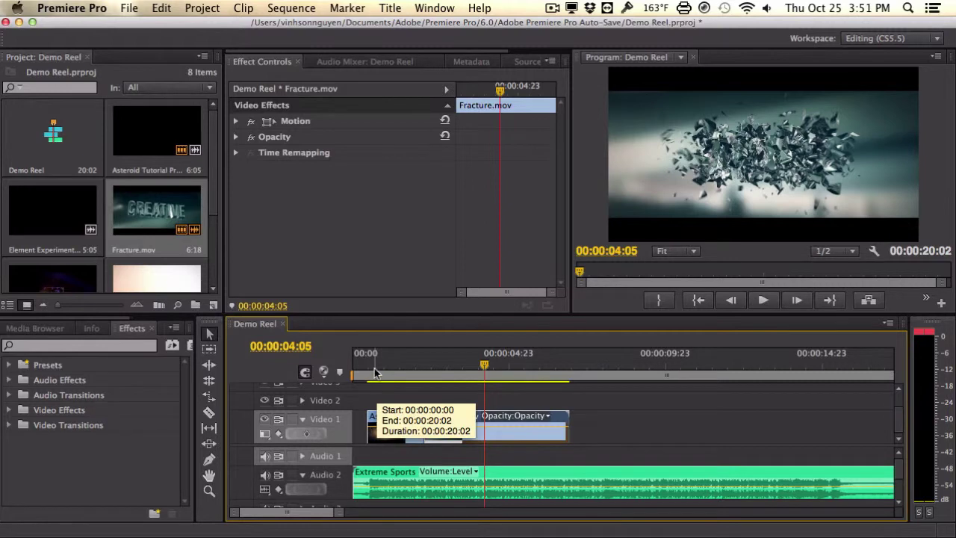
# Play the sequence from the start, stopping at 00:00:04:07
pyautogui.click(372, 371)
pyautogui.moveTo(371, 372); pyautogui.dragTo(354, 371)
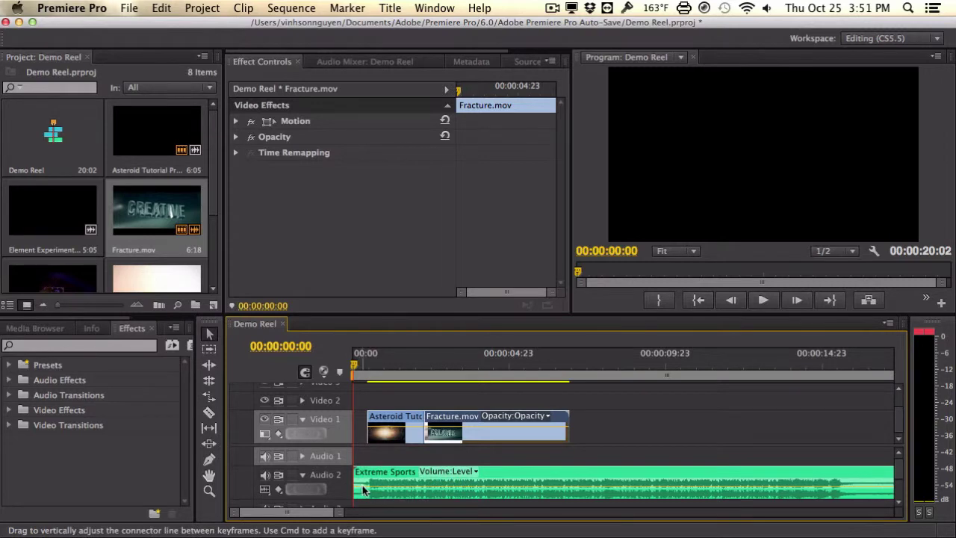
pyautogui.moveTo(364, 489)
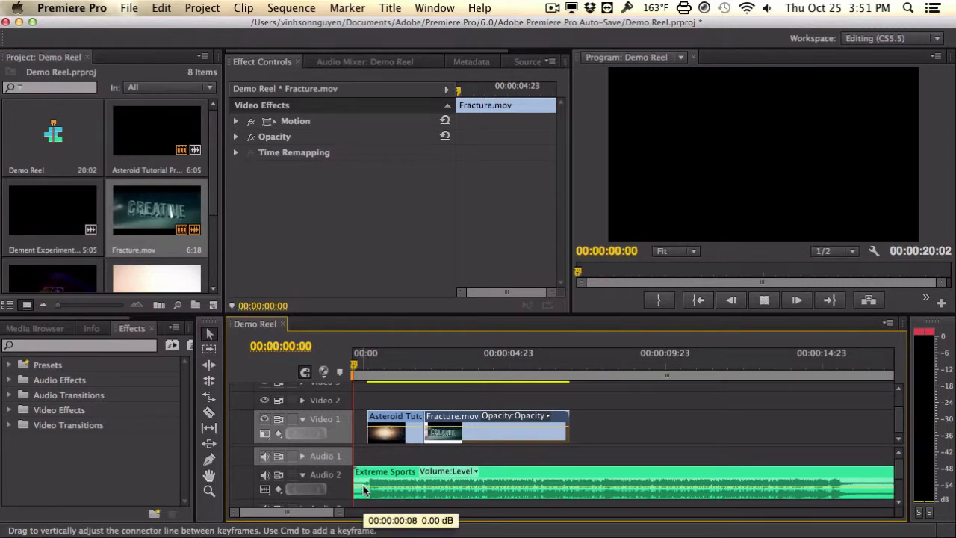
pyautogui.press('space')
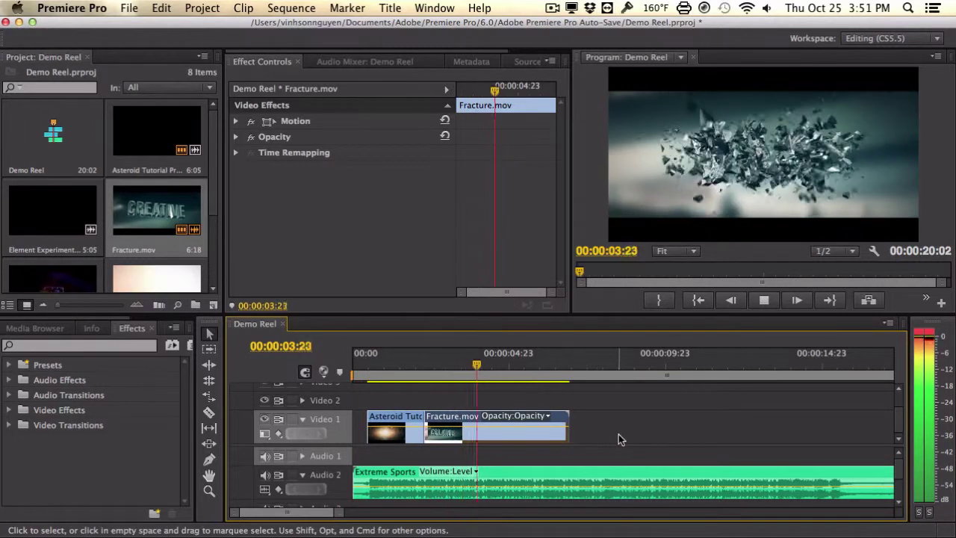
pyautogui.press('space')
# Trim Fracture.mov's end to the playhead and place Cube Animation.mov after it on Video 1
pyautogui.moveTo(568, 426); pyautogui.dragTo(487, 424)
pyautogui.scroll(-5, 214, 207)
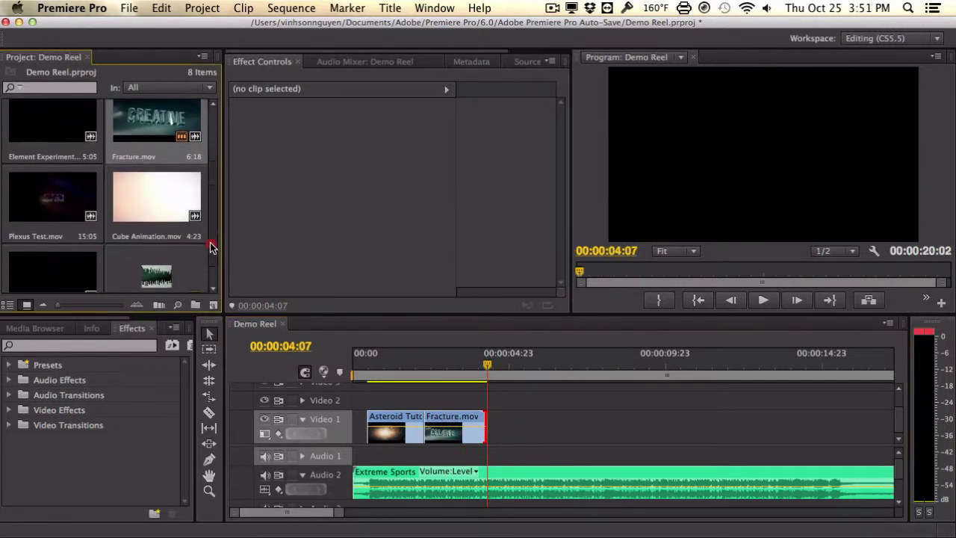
pyautogui.moveTo(178, 192); pyautogui.dragTo(494, 433)
# Unlink and delete Cube Animation's audio, then trim its start and slide it left
pyautogui.rightClick(496, 432)
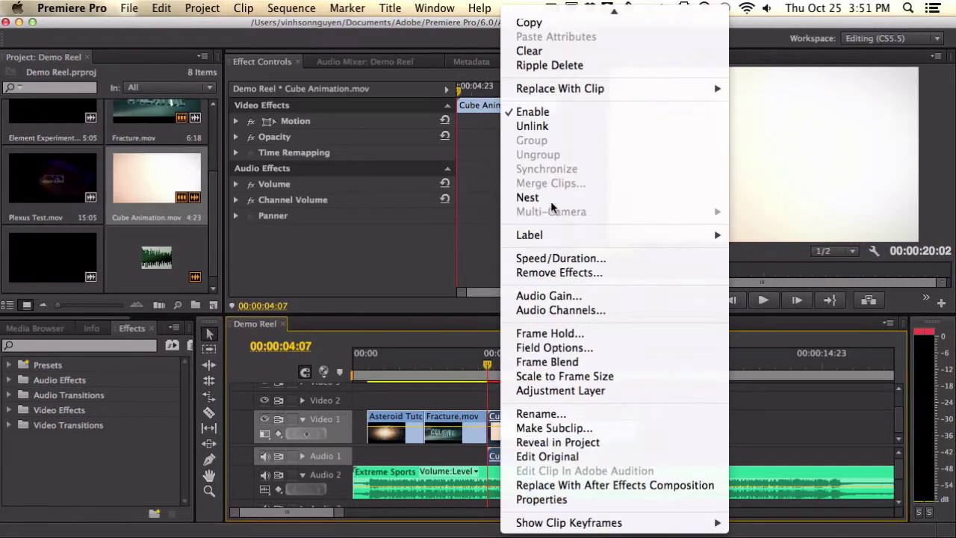
pyautogui.click(551, 126)
pyautogui.click(548, 455)
pyautogui.press('Delete')
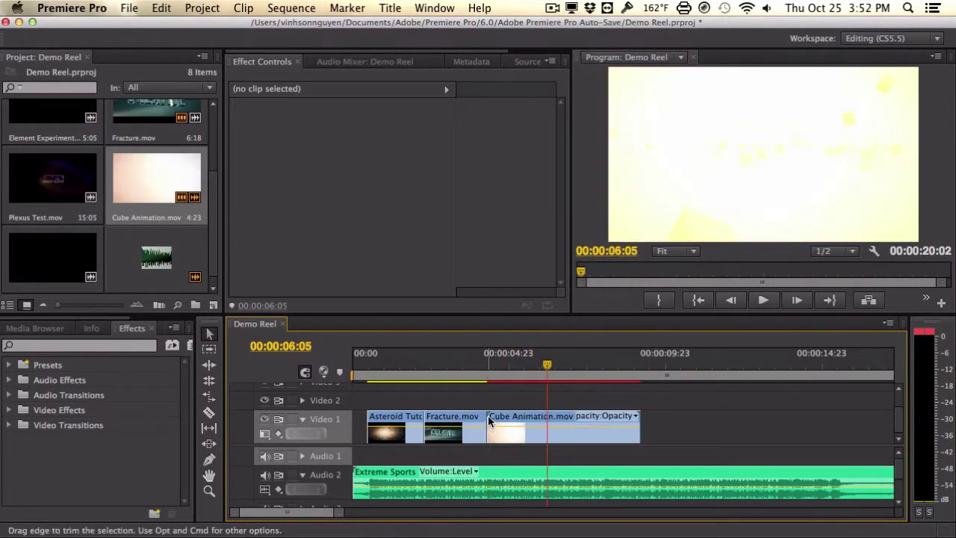
pyautogui.moveTo(490, 421)
pyautogui.mouseDown()
pyautogui.moveTo(551, 422)
pyautogui.moveTo(500, 422)
pyautogui.mouseUp()
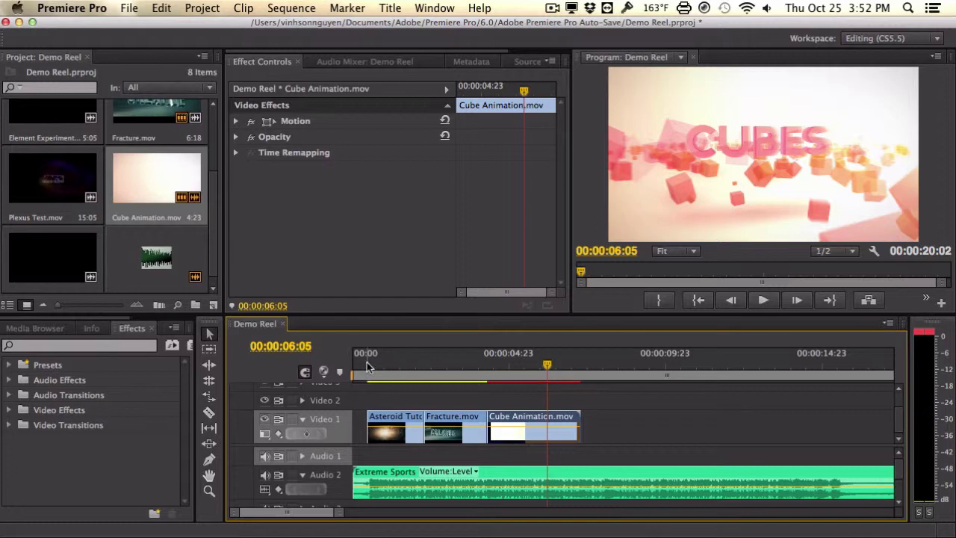
# Trim Cube Animation's end back to the playhead at about 00:00:05:17
pyautogui.click(513, 371)
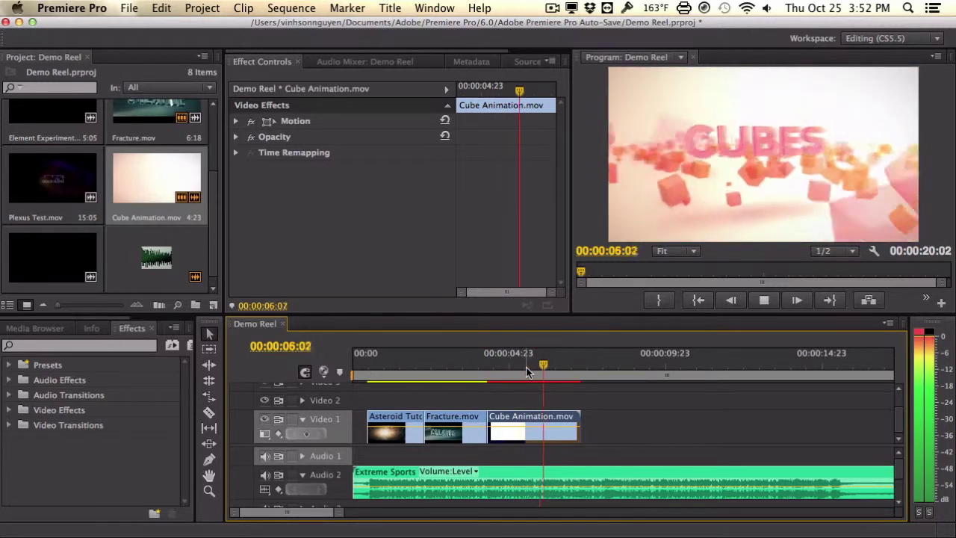
pyautogui.moveTo(577, 429); pyautogui.dragTo(532, 429)
pyautogui.moveTo(525, 377)
pyautogui.mouseDown()
pyautogui.moveTo(520, 366)
pyautogui.moveTo(531, 363)
pyautogui.mouseUp()
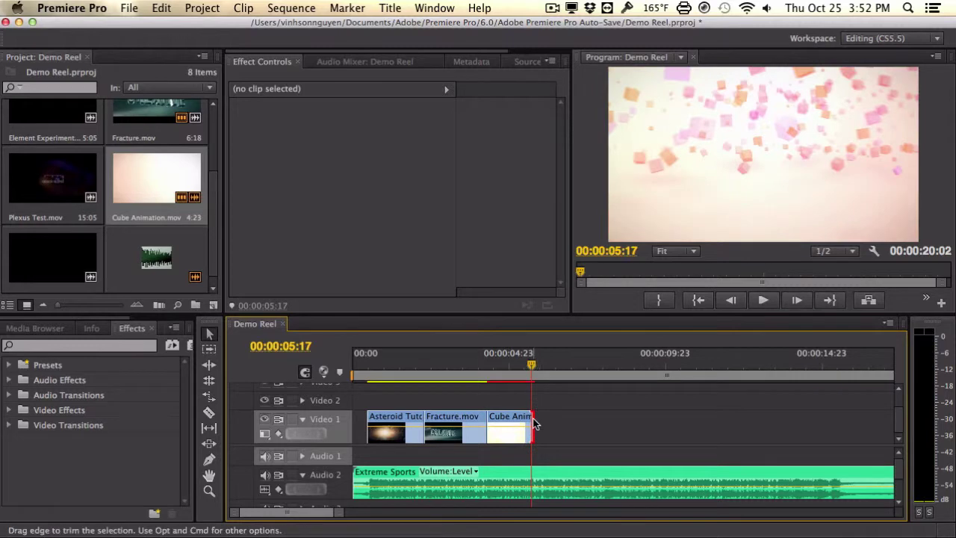
pyautogui.moveTo(532, 423); pyautogui.dragTo(530, 424)
# Place Element Experiment.mov at the playhead on Video 1 and delete its unlinked audio
pyautogui.scroll(3, 69, 216)
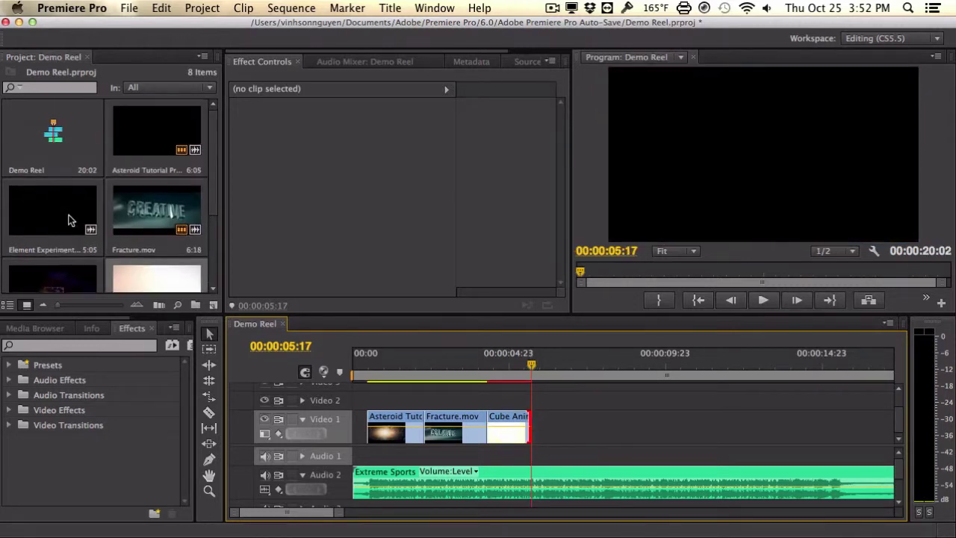
pyautogui.moveTo(47, 215); pyautogui.dragTo(564, 424)
pyautogui.click(564, 424)
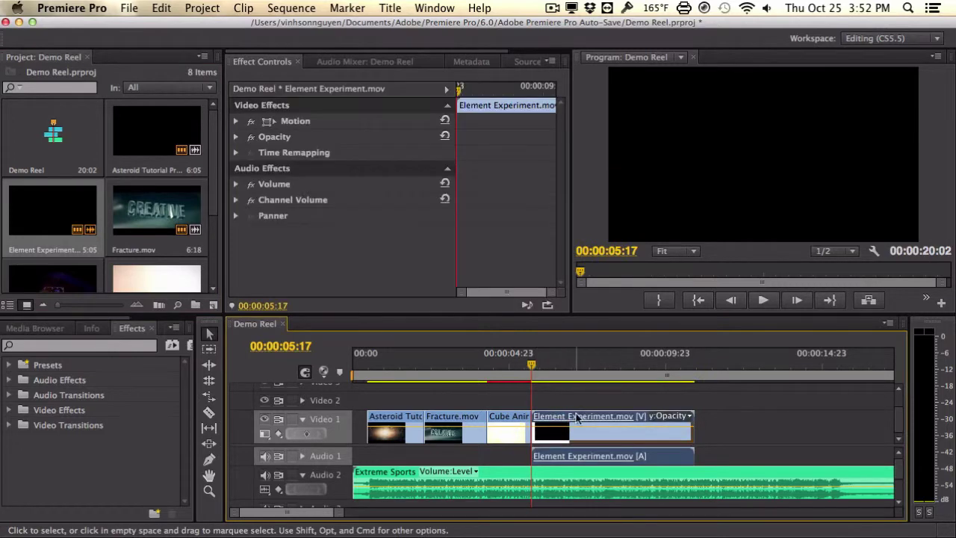
pyautogui.rightClick(576, 418)
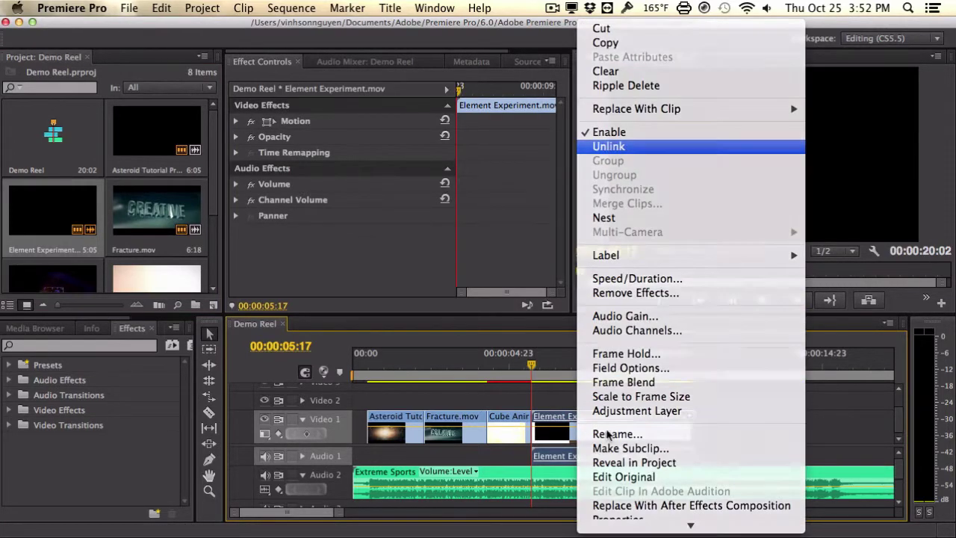
pyautogui.click(609, 146)
pyautogui.click(587, 457)
pyautogui.press('Delete')
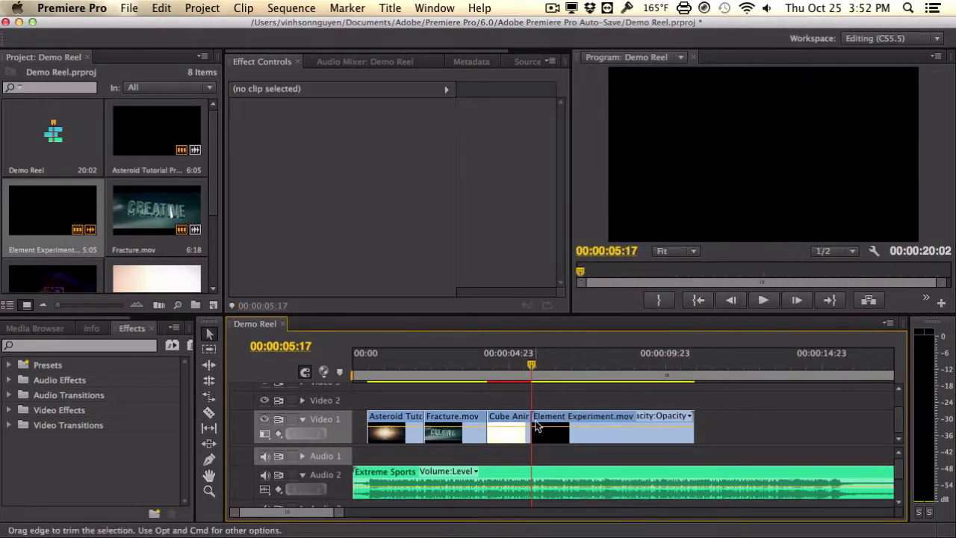
# Trim Element Experiment's opening, then trim its end to the playhead at 00:00:07:23
pyautogui.moveTo(538, 421); pyautogui.dragTo(576, 428)
pyautogui.press('space')
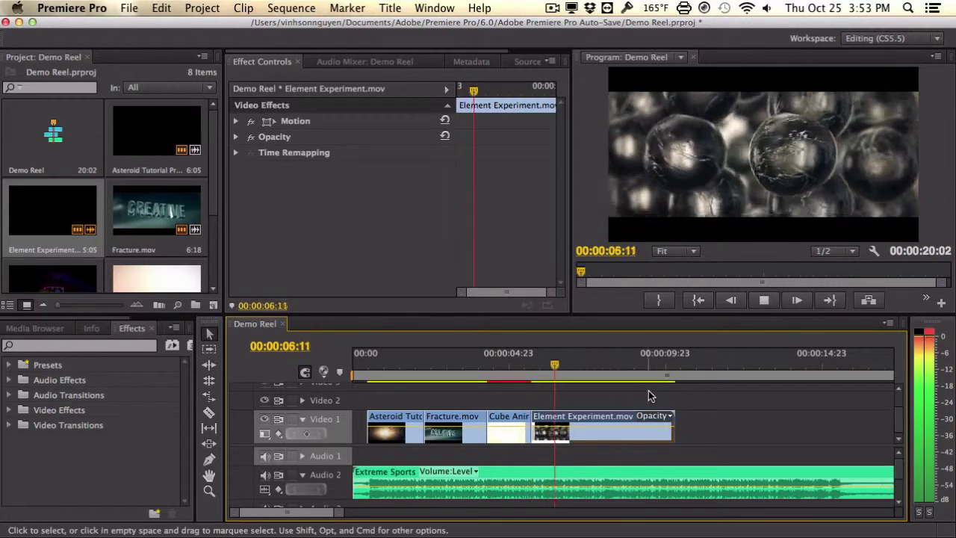
pyautogui.press('space')
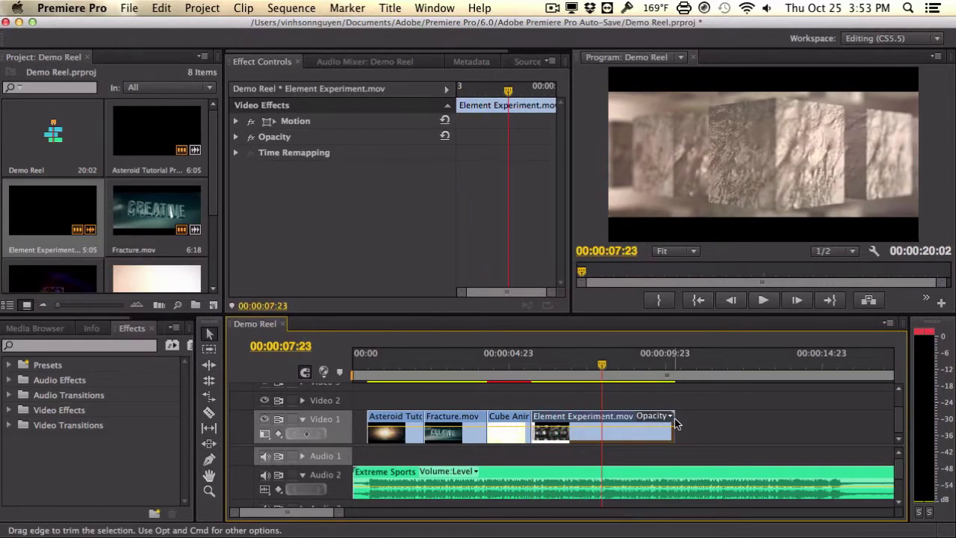
pyautogui.moveTo(675, 418); pyautogui.dragTo(599, 418)
pyautogui.moveTo(216, 206); pyautogui.dragTo(216, 288)
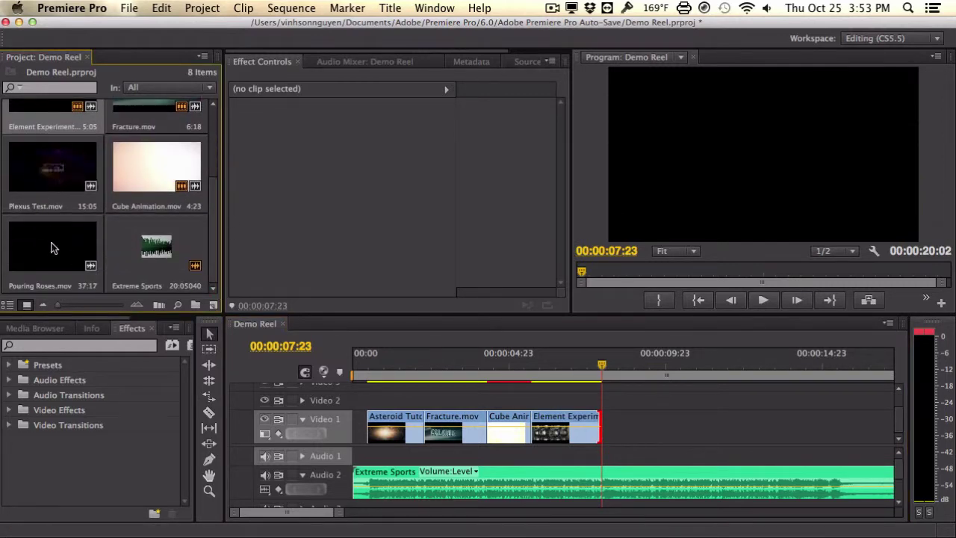
# Add Plexus Test.mov after Element Experiment on Video 1 and delete its unlinked audio
pyautogui.moveTo(38, 175); pyautogui.dragTo(611, 436)
pyautogui.rightClick(639, 439)
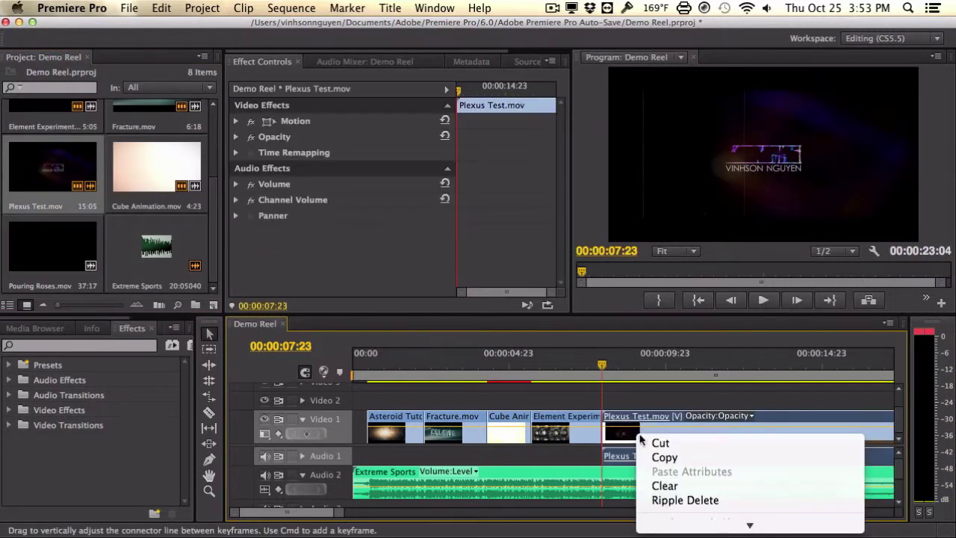
pyautogui.click(666, 319)
pyautogui.click(665, 457)
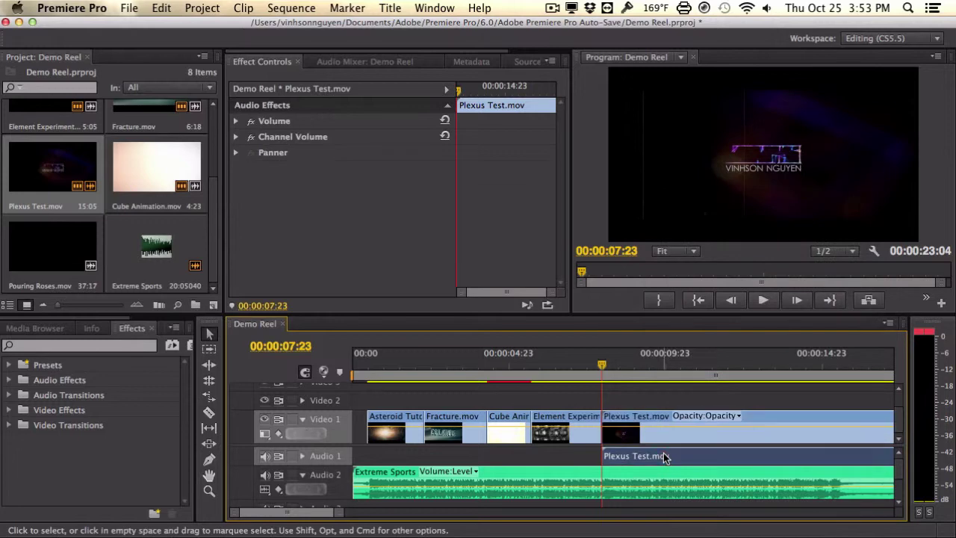
pyautogui.press('Delete')
# Trim Plexus Test's opening to a scrubbed start point at the playhead
pyautogui.moveTo(331, 512)
pyautogui.mouseDown()
pyautogui.moveTo(342, 513)
pyautogui.moveTo(329, 512)
pyautogui.mouseUp()
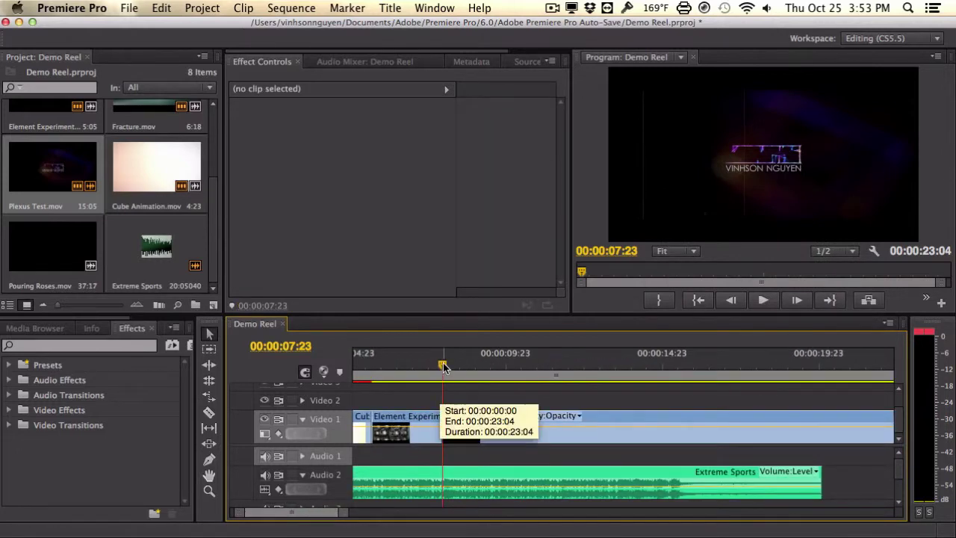
pyautogui.moveTo(442, 365); pyautogui.dragTo(704, 365)
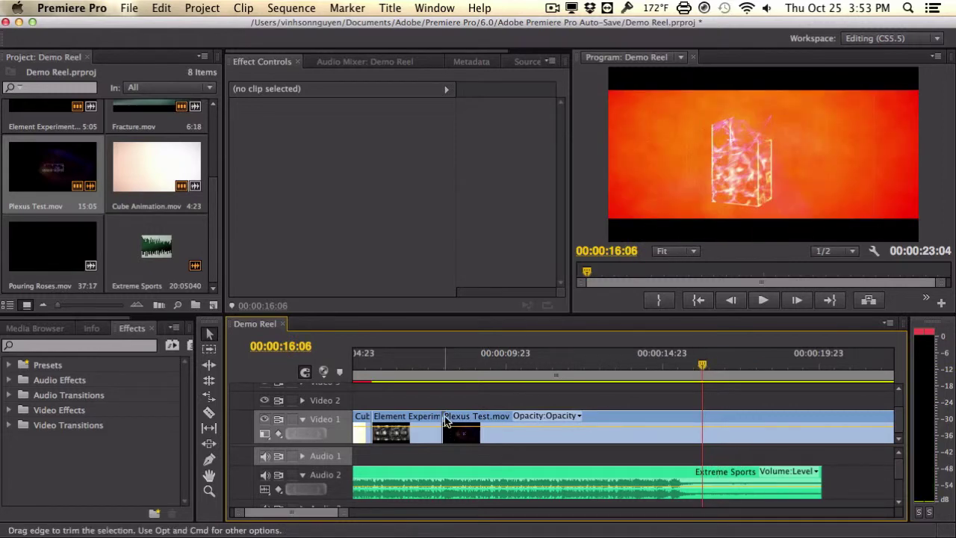
pyautogui.moveTo(456, 426)
pyautogui.mouseDown()
pyautogui.moveTo(718, 425)
pyautogui.moveTo(456, 426)
pyautogui.mouseUp()
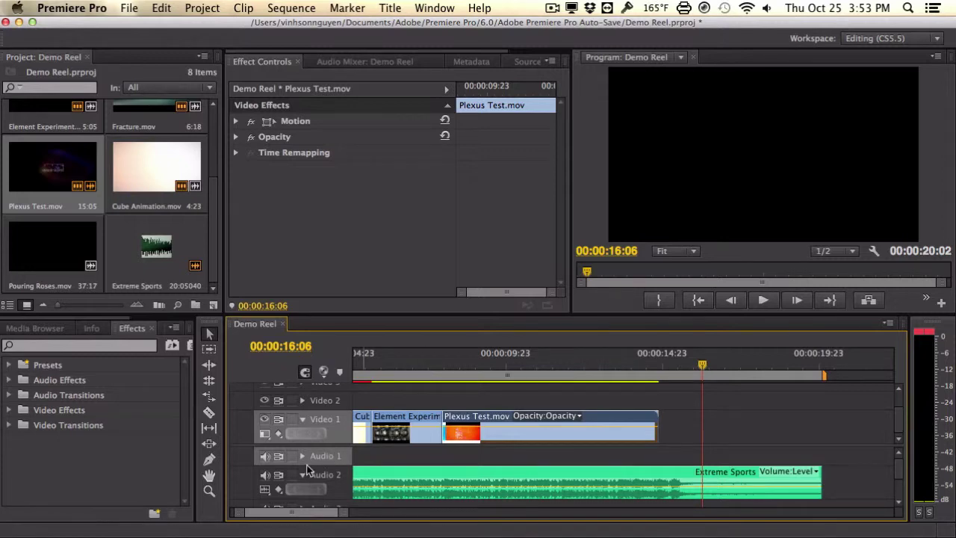
# Trim Plexus Test's end so the five-clip reel runs under ten seconds, then play it from the start
pyautogui.moveTo(294, 511); pyautogui.dragTo(274, 512)
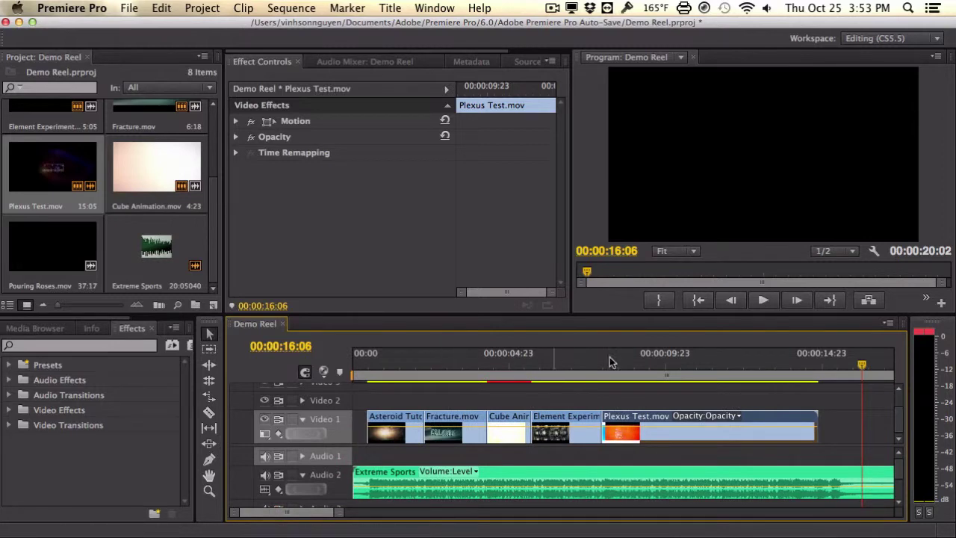
pyautogui.moveTo(814, 419); pyautogui.dragTo(649, 426)
pyautogui.click(358, 363)
pyautogui.press('space')
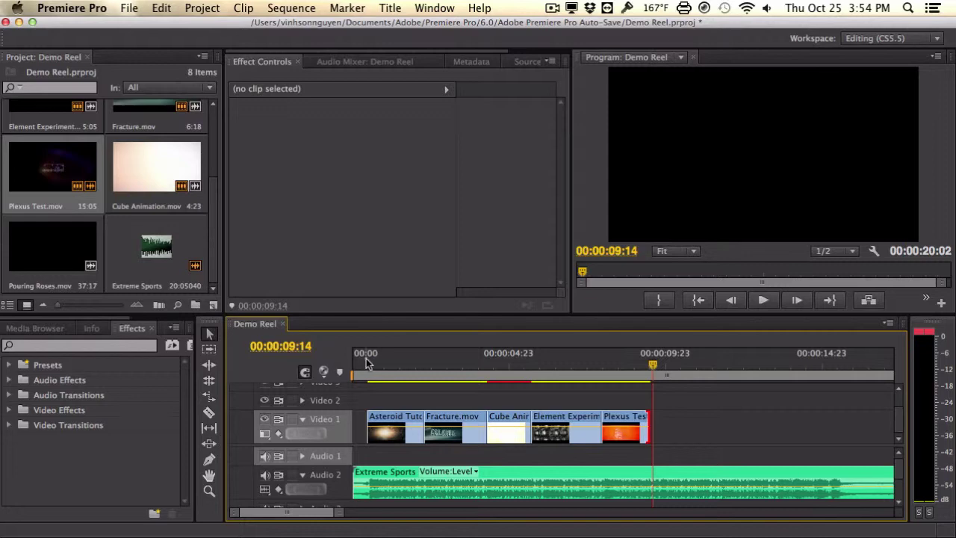
pyautogui.click(366, 372)
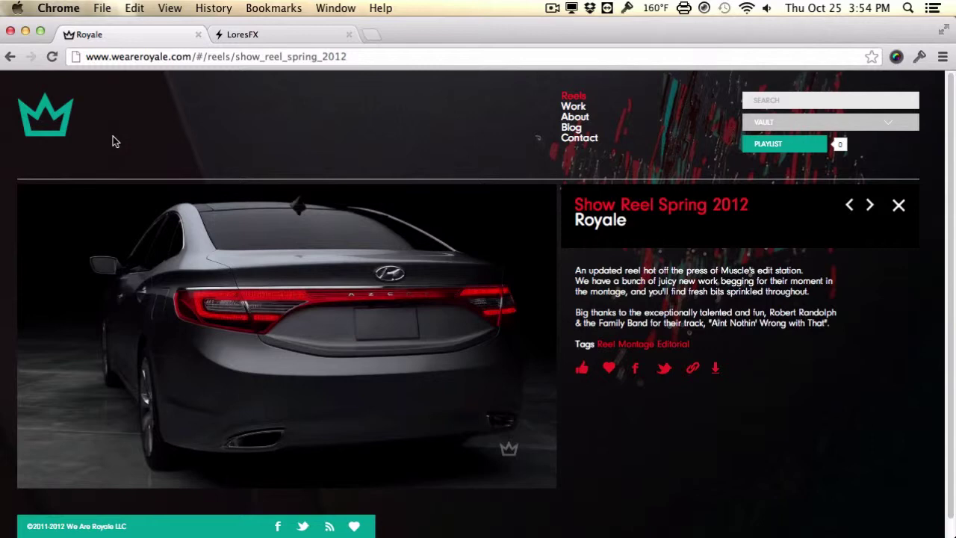
# Review the Royale Show Reel Spring 2012 video and description, then switch to LoresFX's Showreel 09-2010
pyautogui.moveTo(60, 301)
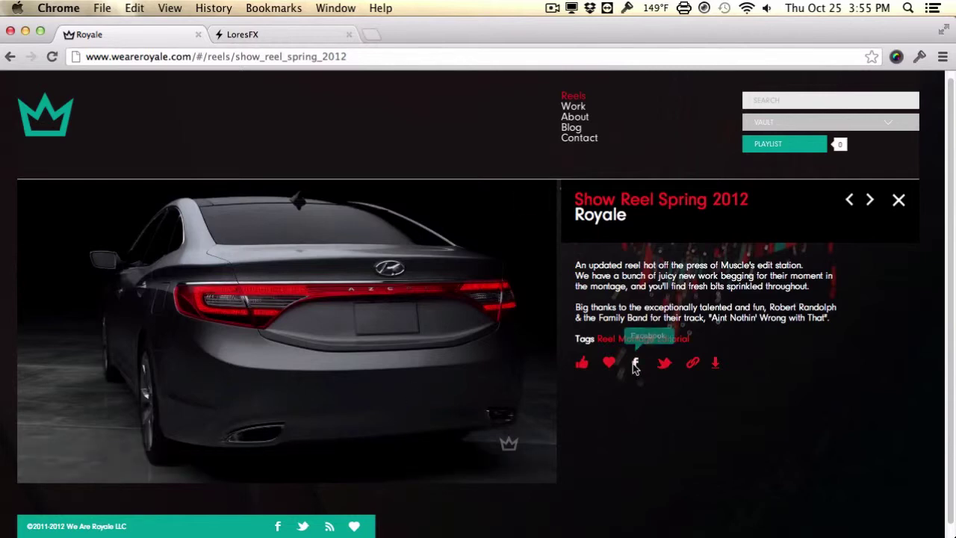
pyautogui.moveTo(576, 265); pyautogui.dragTo(737, 322)
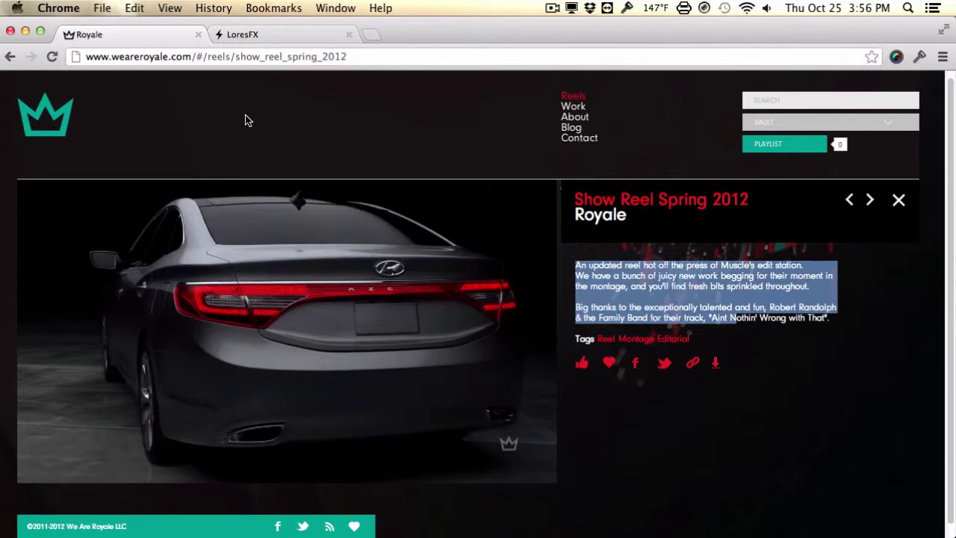
pyautogui.click(260, 38)
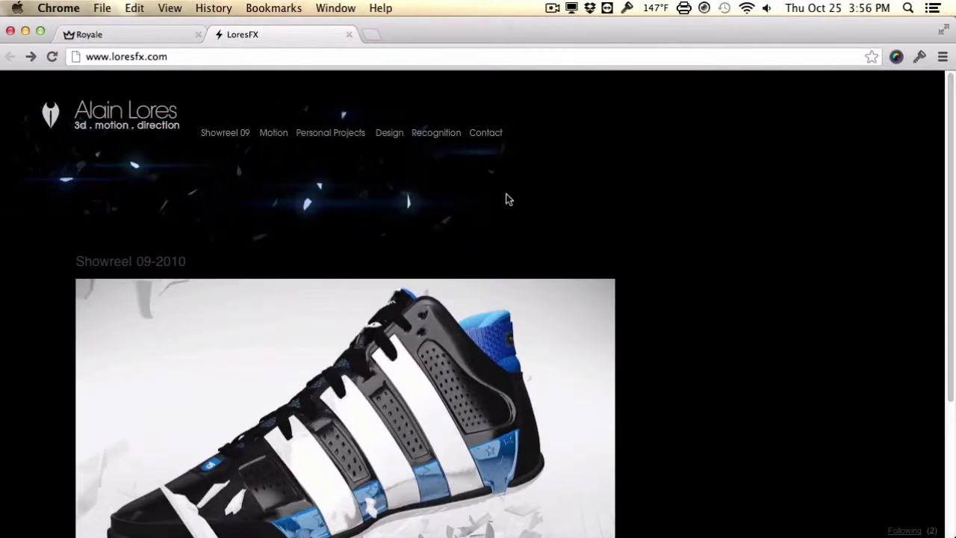
pyautogui.scroll(-2, 258, 179)
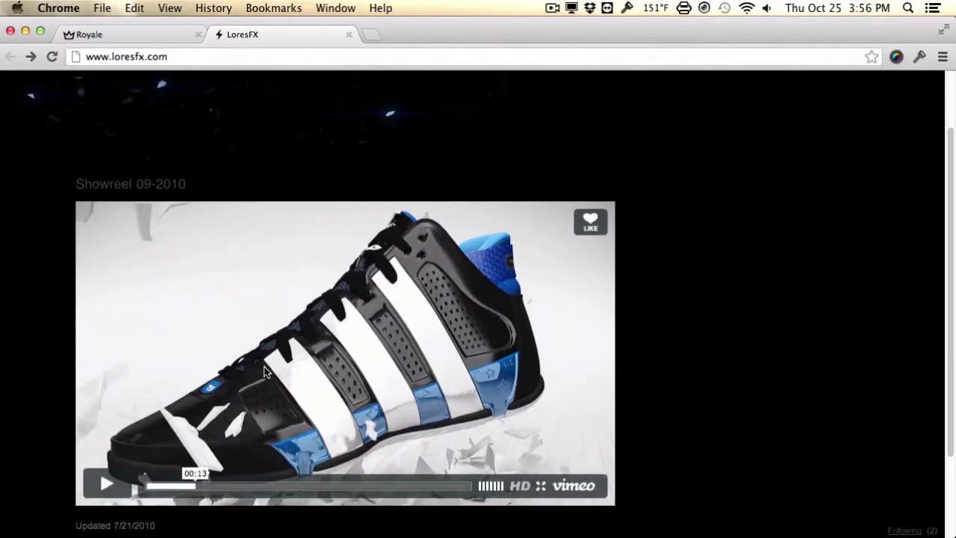
pyautogui.scroll(-1, 408, 407)
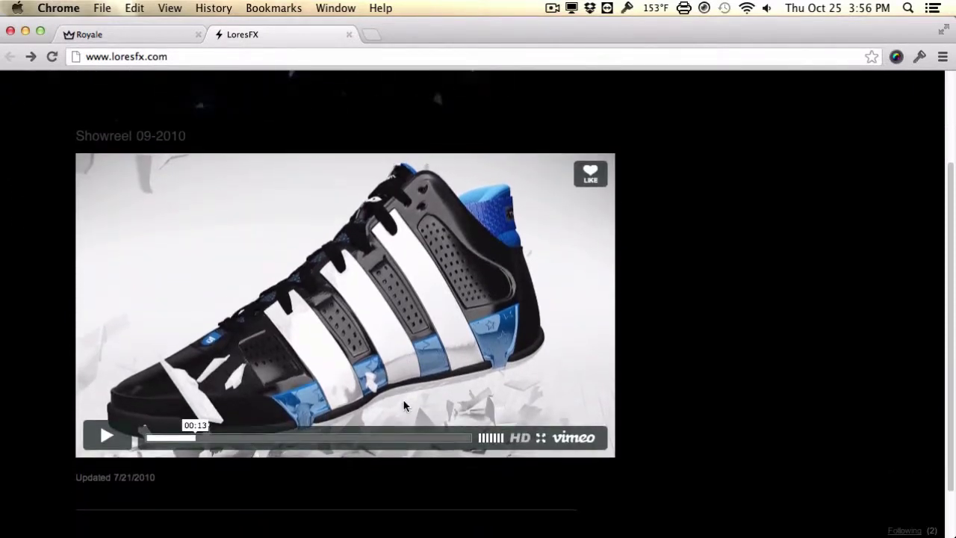
pyautogui.scroll(3, 403, 405)
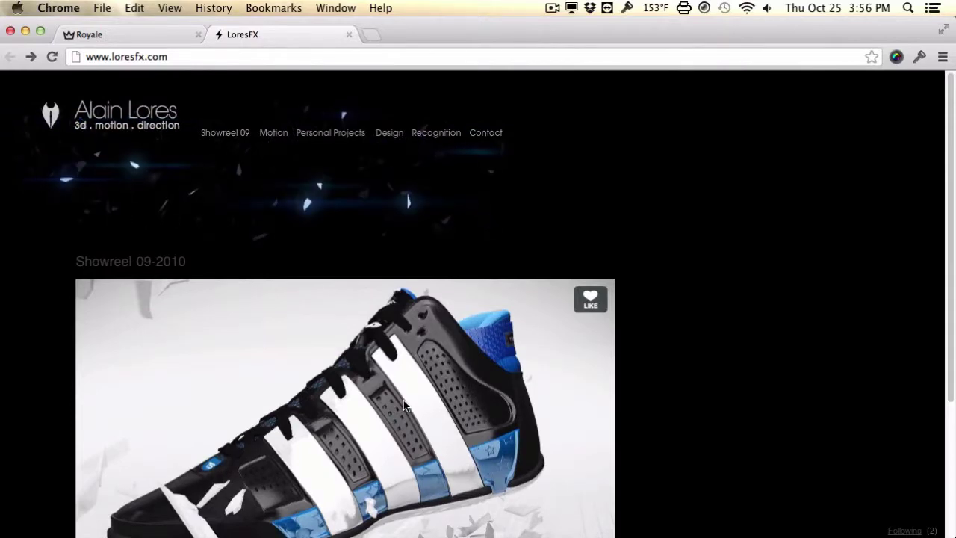